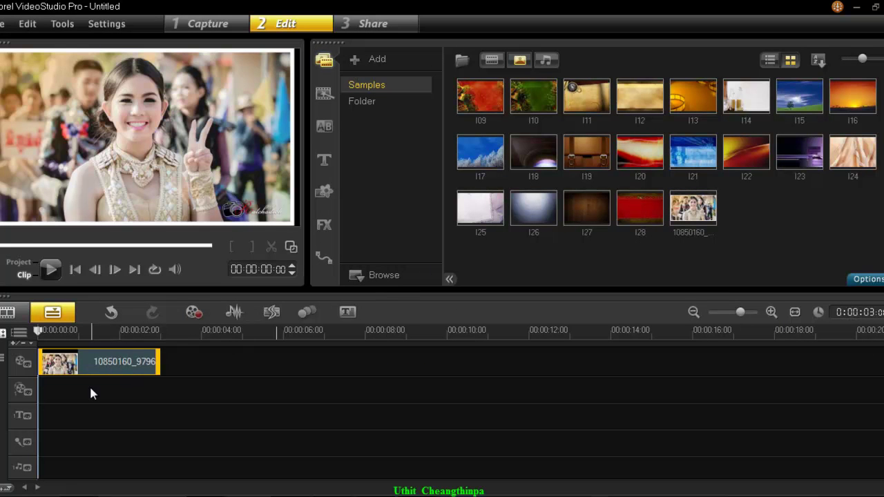
Set the photo clip's duration to 0:00:05:00 and move the timeline playhead to 00:00:02:20
double_click(91, 364)
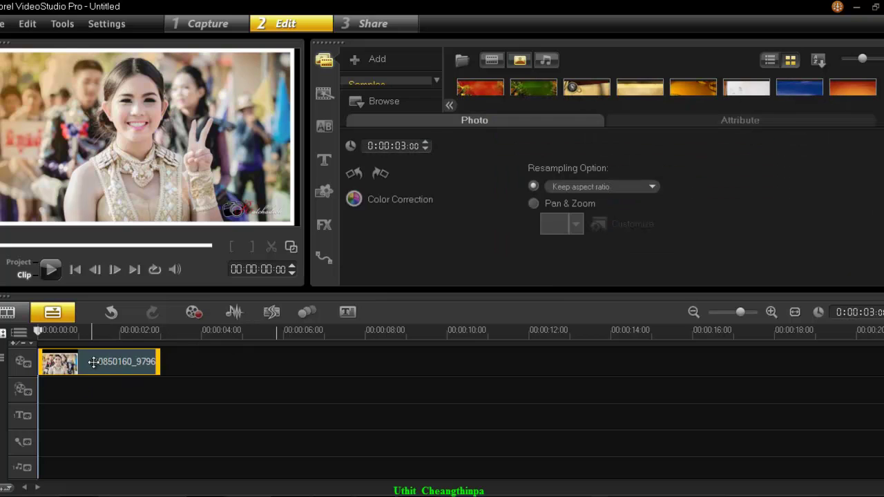
click(425, 143)
click(425, 143)
click(447, 157)
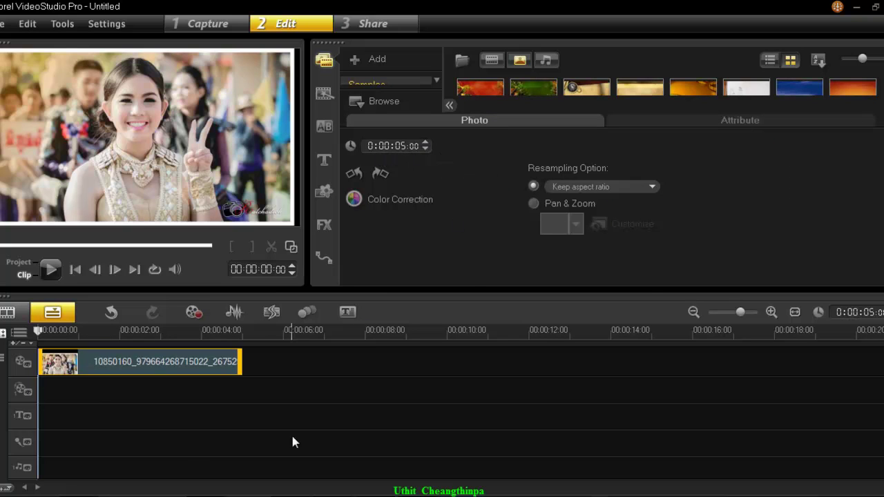
drag(128, 331, 152, 349)
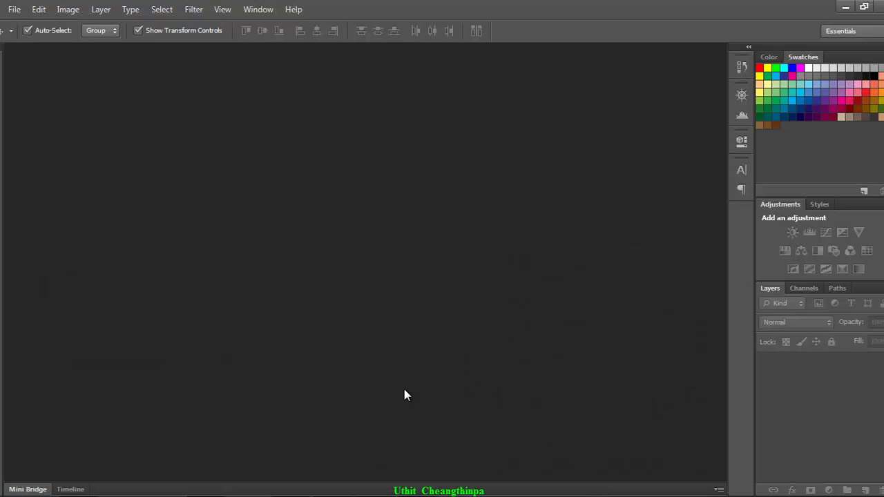
click(19, 13)
click(27, 36)
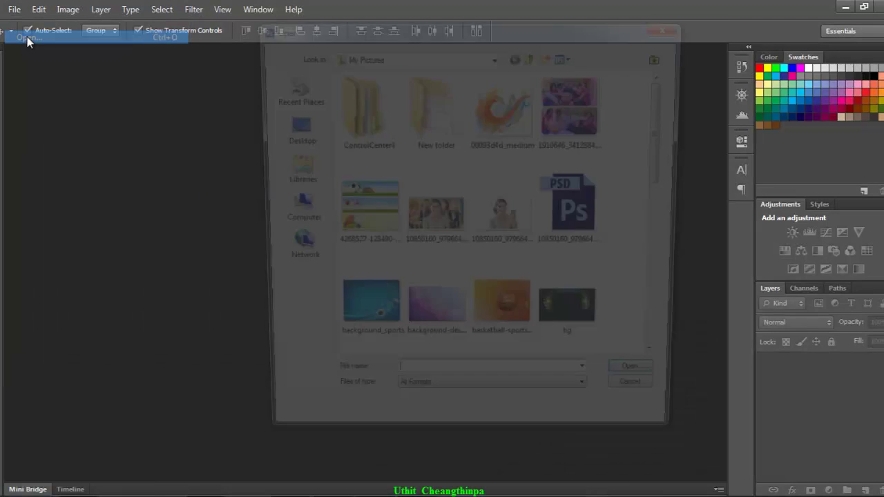
click(433, 217)
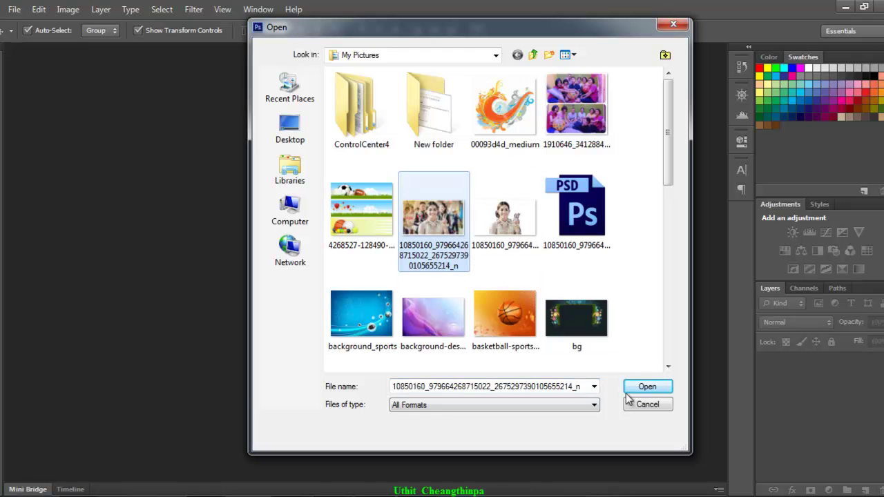
click(646, 386)
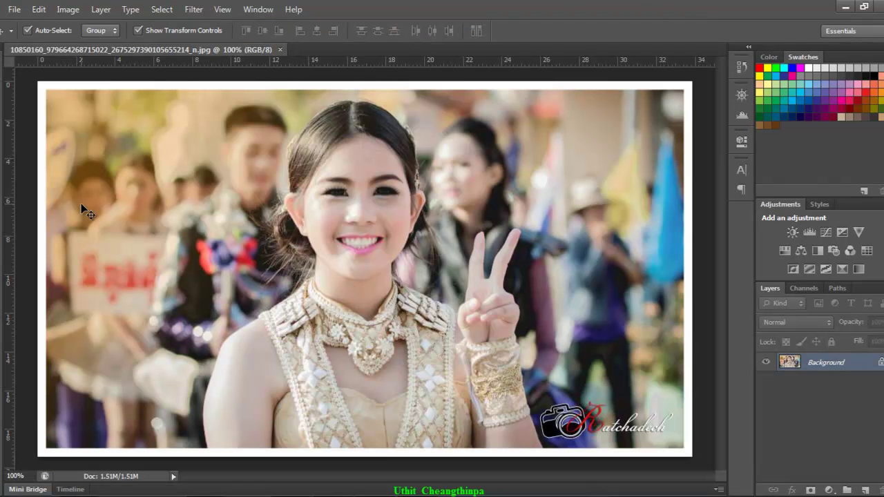
Start a Pen path at the photo's lower edge and trace the woman's lowered arm and shoulder up to her neck
key(p)
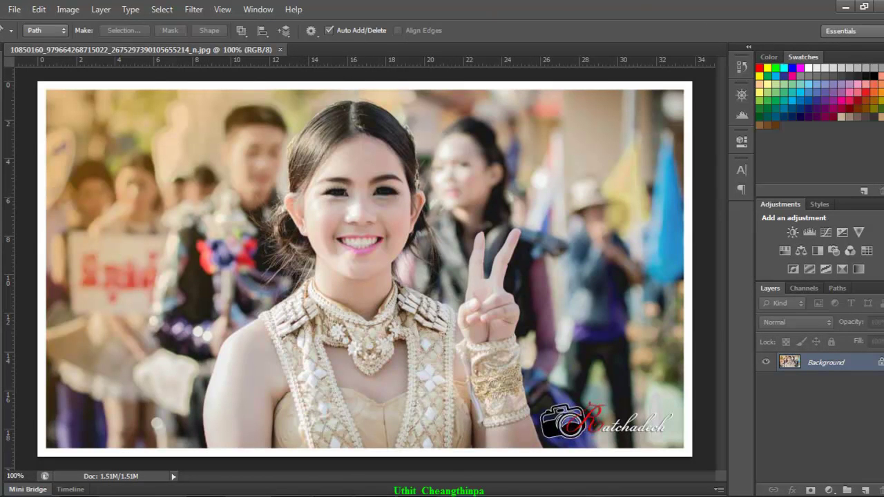
click(207, 450)
click(202, 427)
click(203, 407)
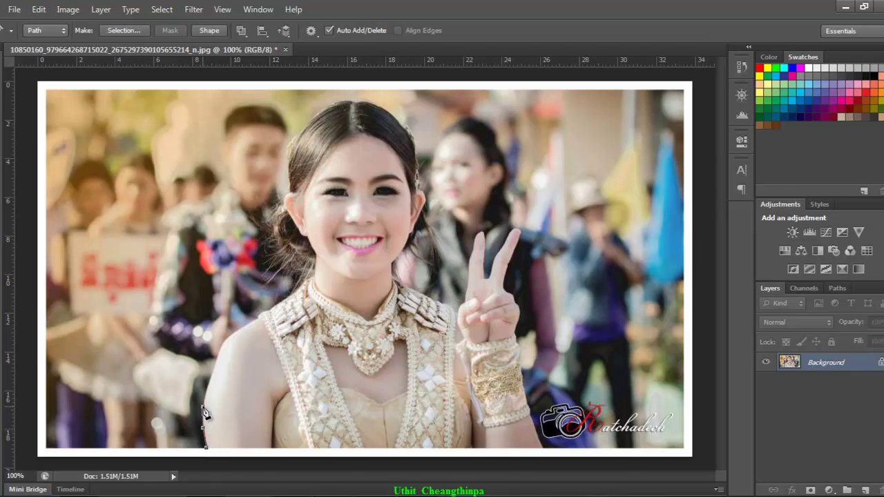
click(212, 371)
click(224, 341)
click(244, 326)
click(259, 316)
click(273, 307)
click(284, 302)
click(294, 296)
Continue the Pen path around the hair bun and over the crown of the woman's head
click(293, 277)
click(267, 232)
click(276, 207)
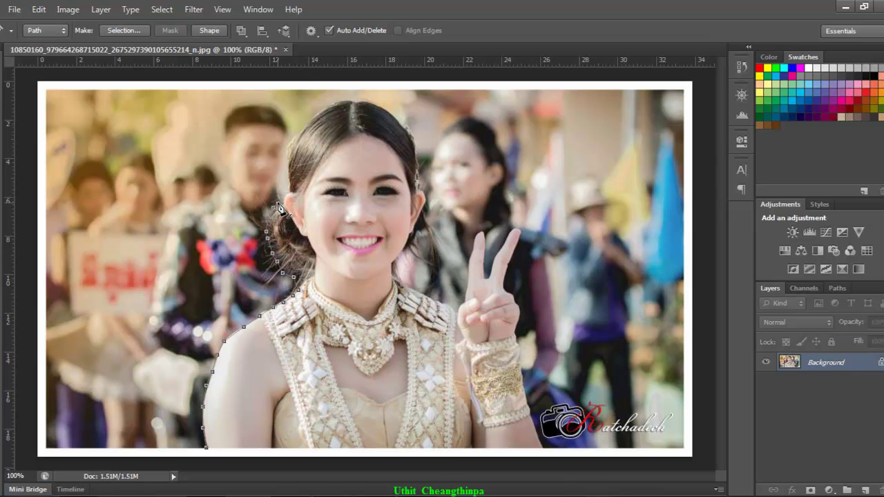
click(283, 192)
click(288, 154)
click(293, 136)
click(338, 102)
click(356, 104)
click(371, 105)
Continue the Pen path down the other side of the woman's head, past her ear, to the neck
click(391, 114)
click(405, 129)
click(415, 149)
click(418, 173)
click(418, 185)
click(421, 212)
click(412, 239)
click(405, 251)
click(394, 263)
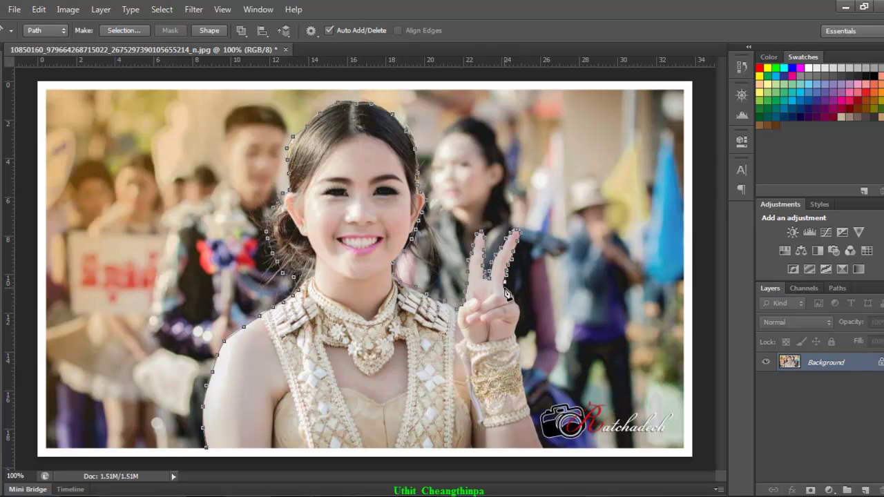
Trace the raised hand, wristband and forearm down to the photo's lower edge, and close the Pen path at its starting point
click(517, 310)
click(517, 318)
click(518, 330)
click(519, 341)
click(521, 348)
click(523, 371)
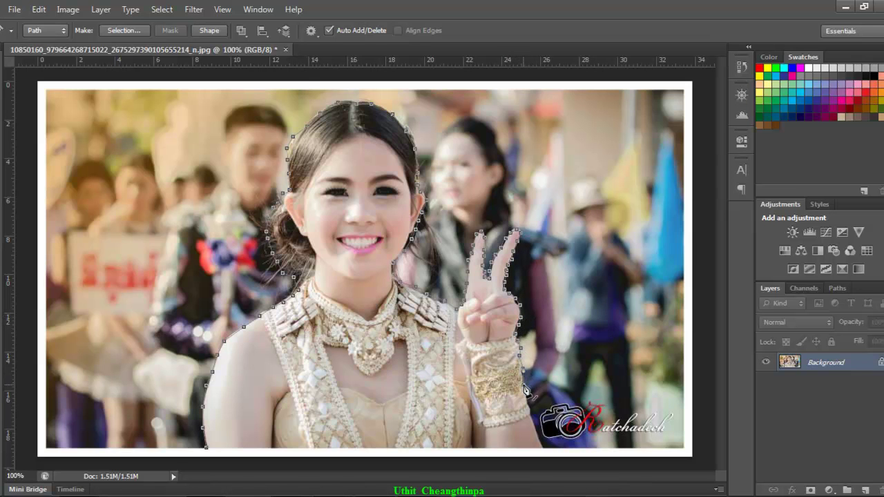
click(531, 414)
click(543, 447)
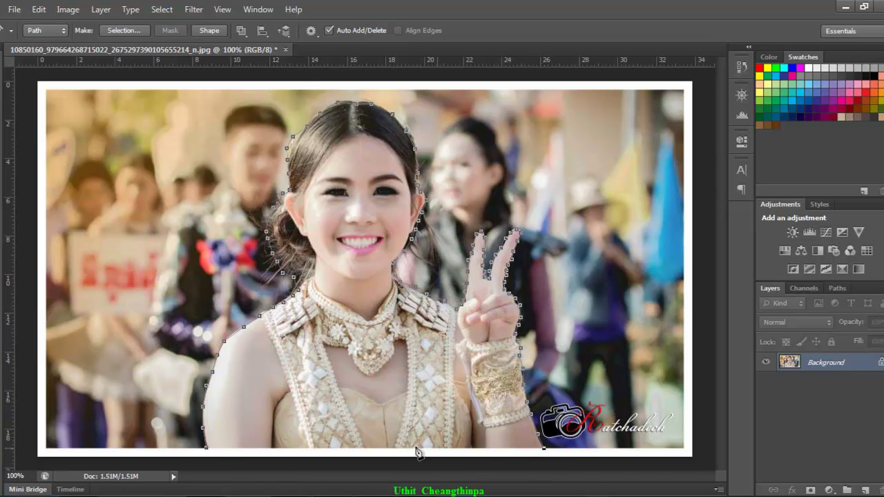
click(206, 452)
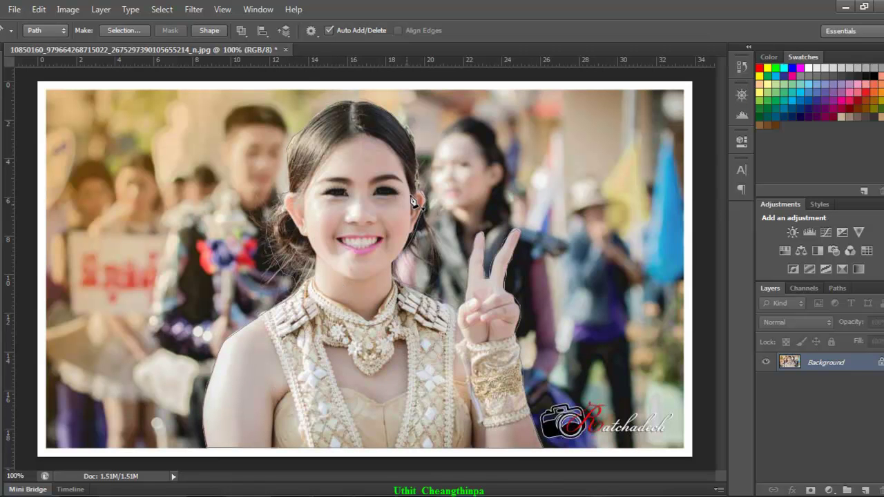
Convert the closed path into a new anti-aliased selection with a feather radius of 0 pixels
right_click(354, 173)
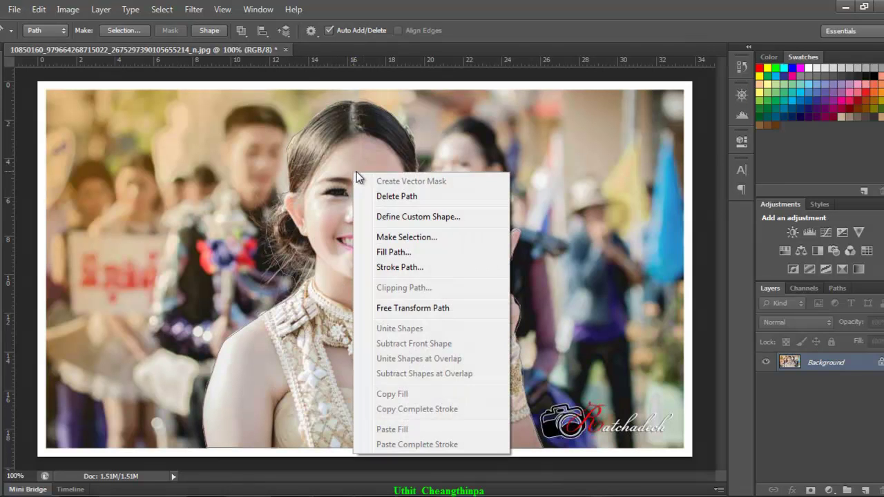
click(410, 238)
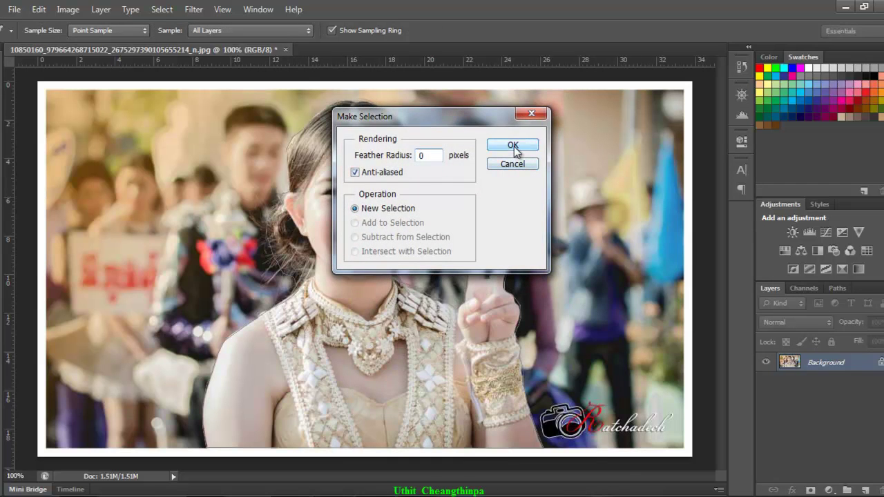
click(513, 146)
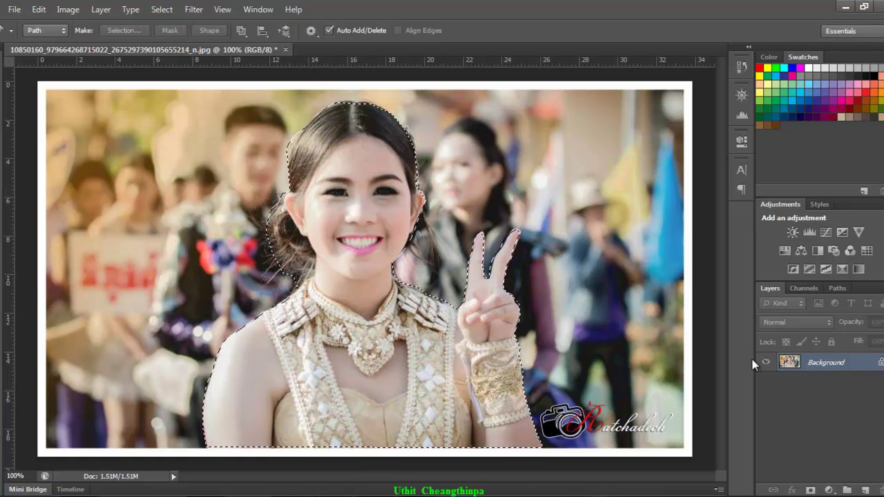
Convert the Background into a regular layer named Layer 1 and place a new empty layer beneath it
double_click(814, 370)
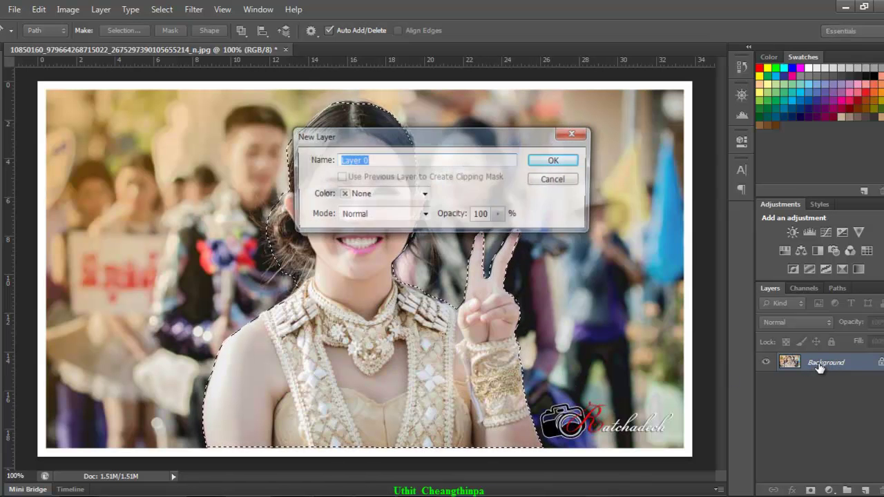
click(377, 160)
key(BackSpace)
key(BackSpace)
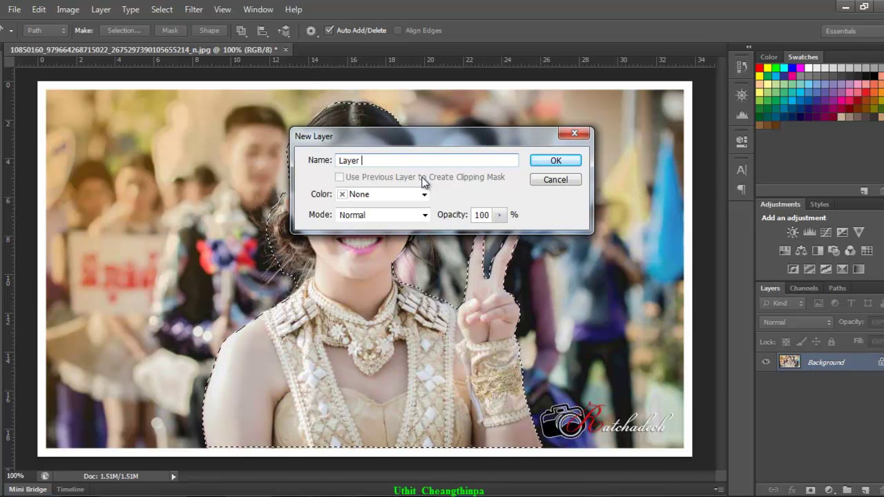
click(556, 162)
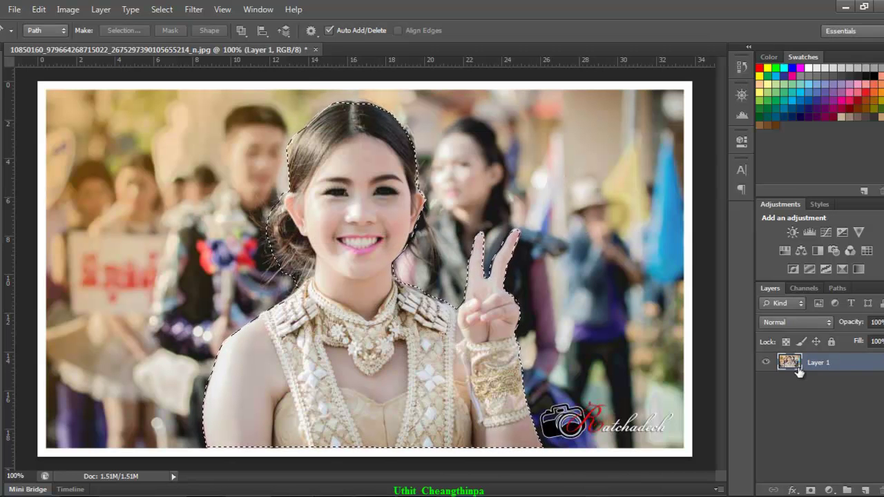
click(865, 490)
drag(833, 367, 837, 392)
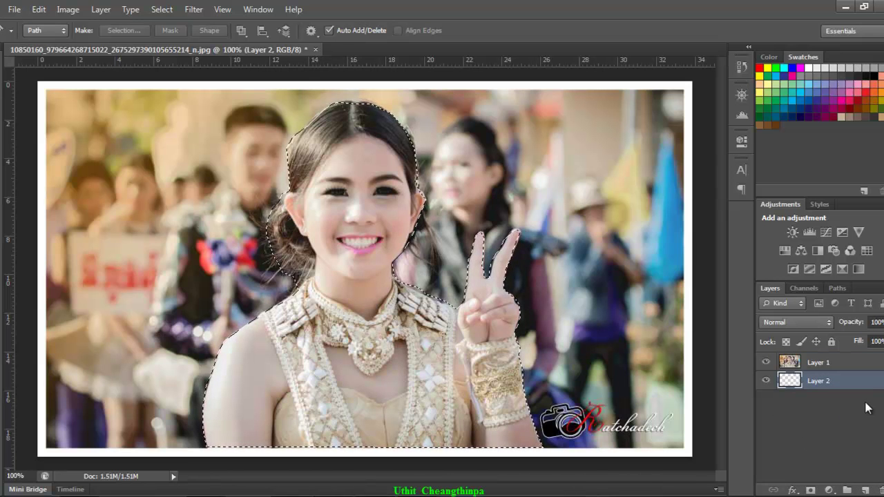
Make Layer 1 active and invert the selection to cover everything around the woman
click(812, 366)
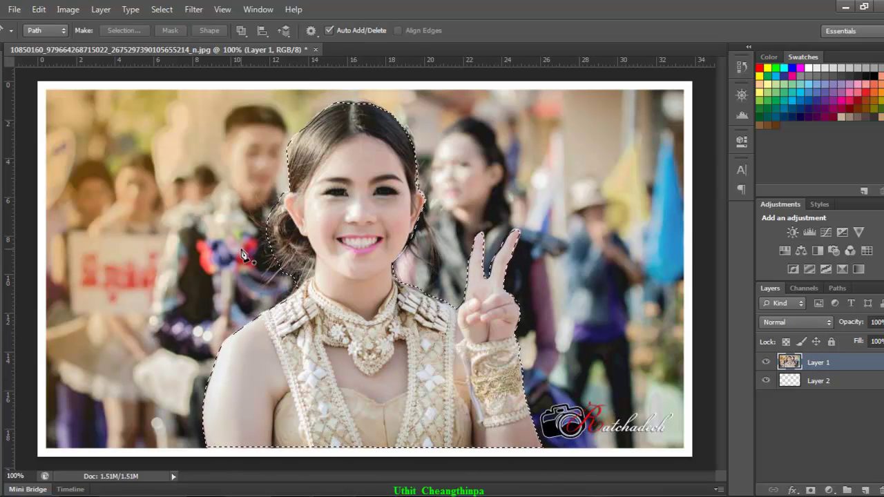
click(165, 10)
click(172, 61)
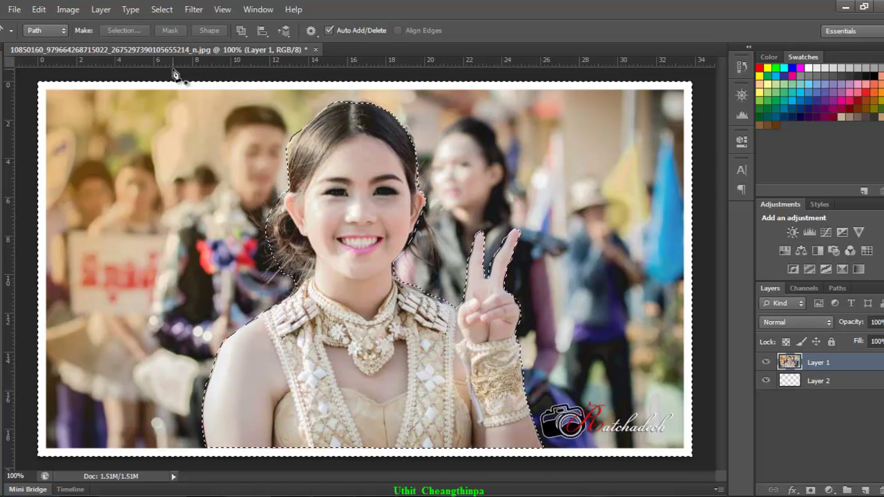
Try to fill the selected background with red ff0000 using the Paint Bucket, and undo the fill
click(1, 270)
click(0, 435)
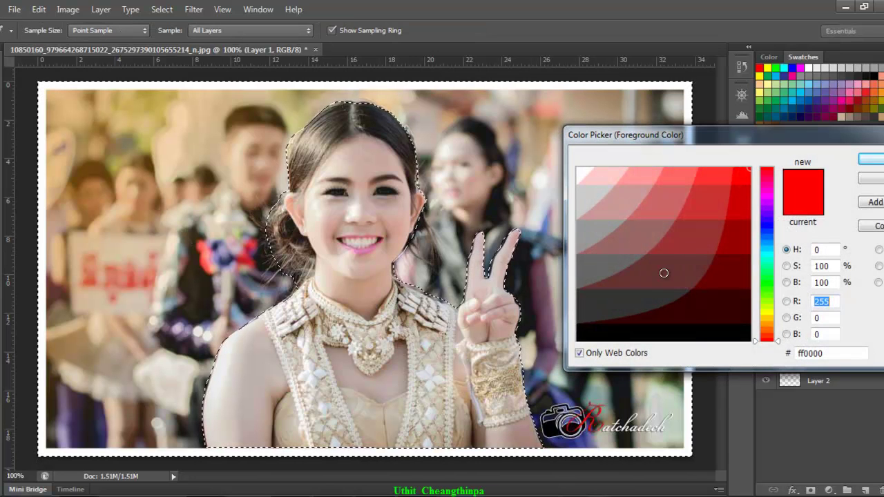
click(869, 160)
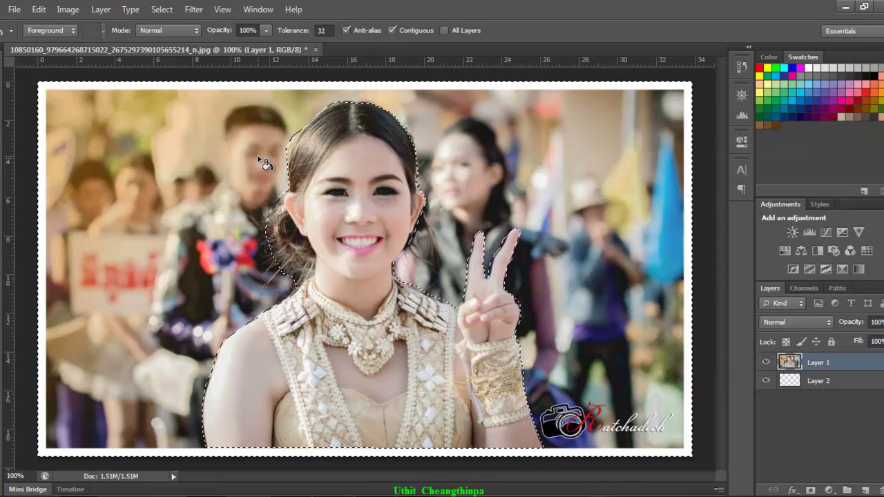
click(269, 160)
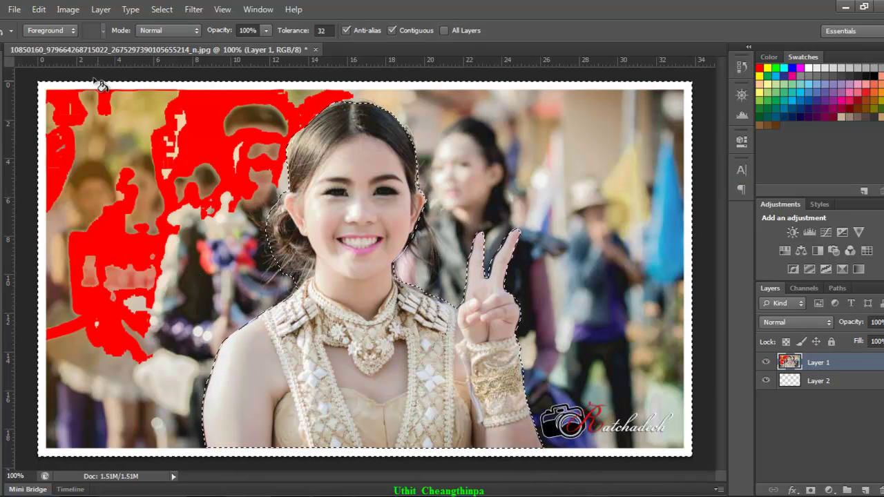
click(38, 8)
click(73, 20)
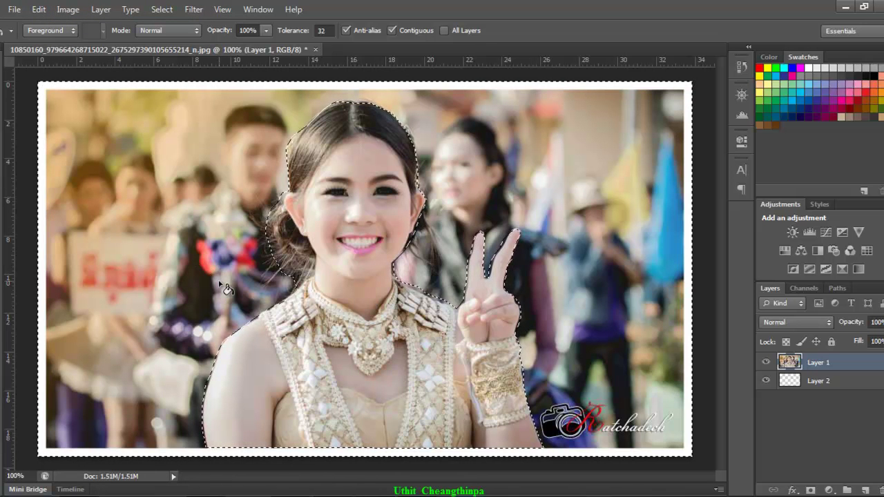
Delete the selected background around the woman on Layer 1, and clear both the selection and the active layer
key(Delete)
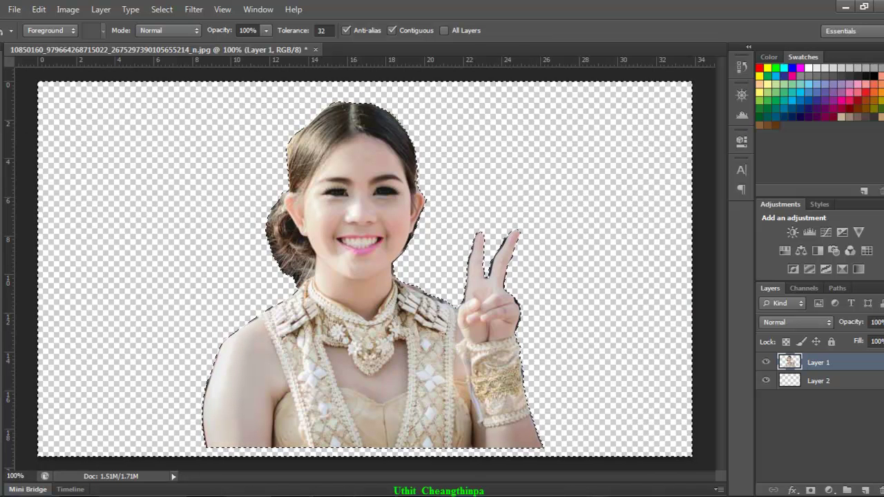
key(v)
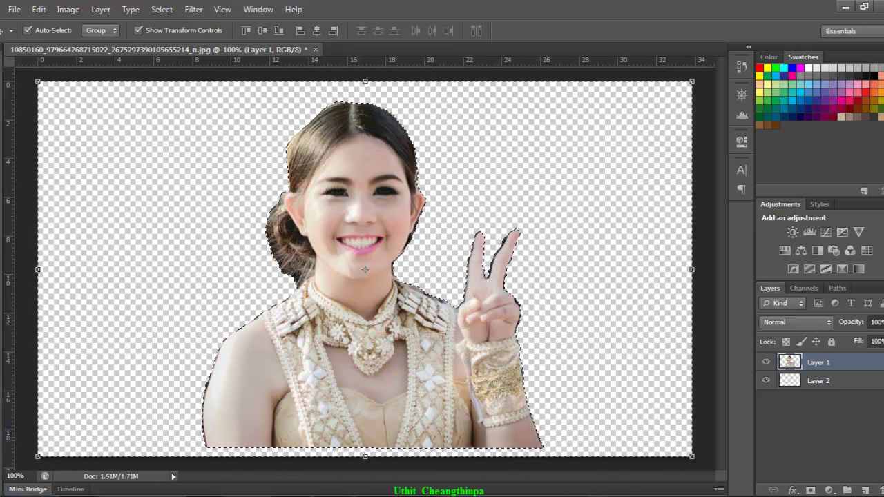
click(1, 86)
click(27, 115)
key(v)
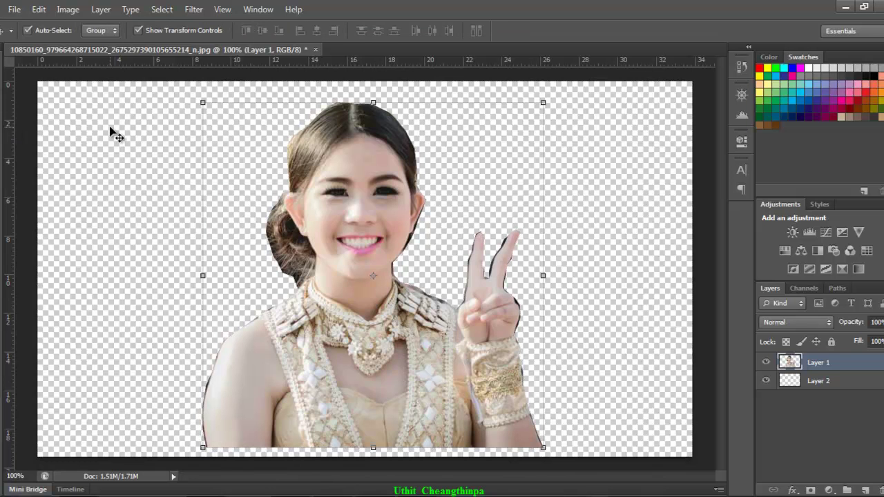
click(114, 141)
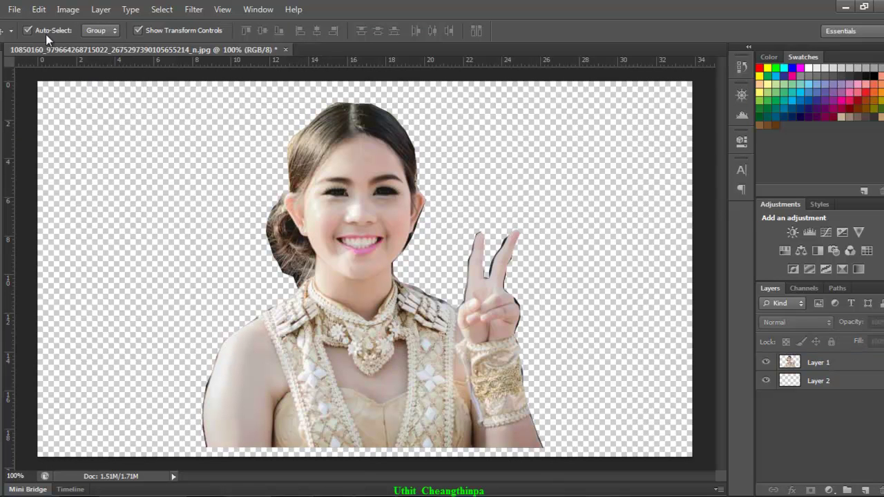
click(19, 10)
click(33, 174)
click(442, 288)
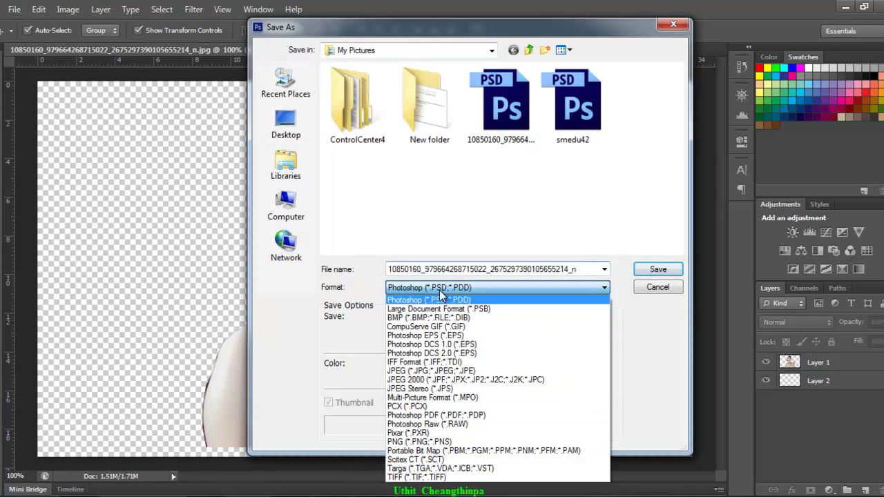
click(413, 371)
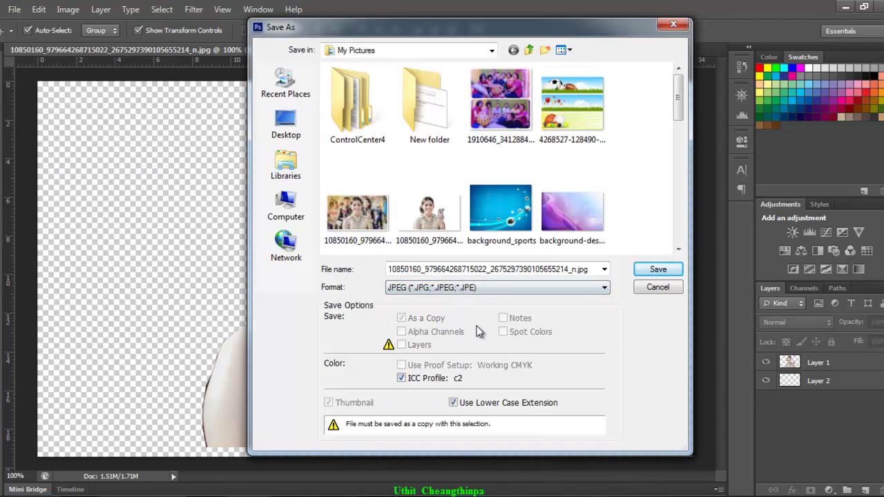
click(423, 218)
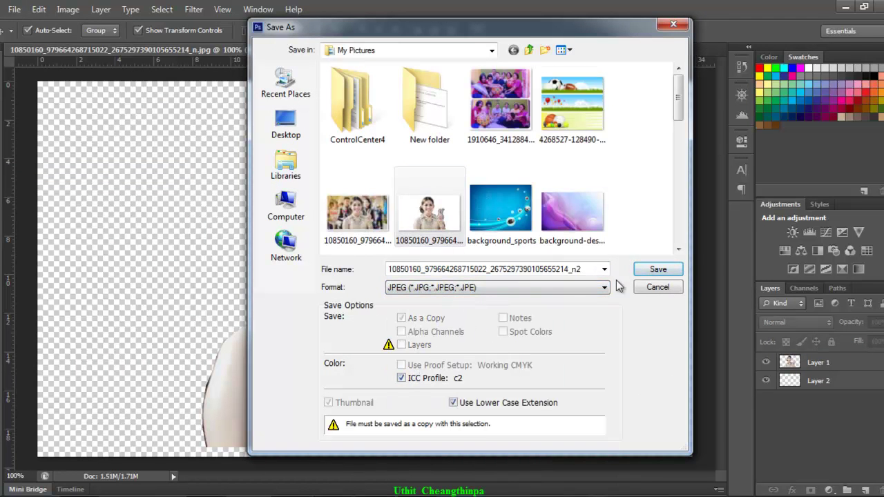
click(656, 270)
click(402, 198)
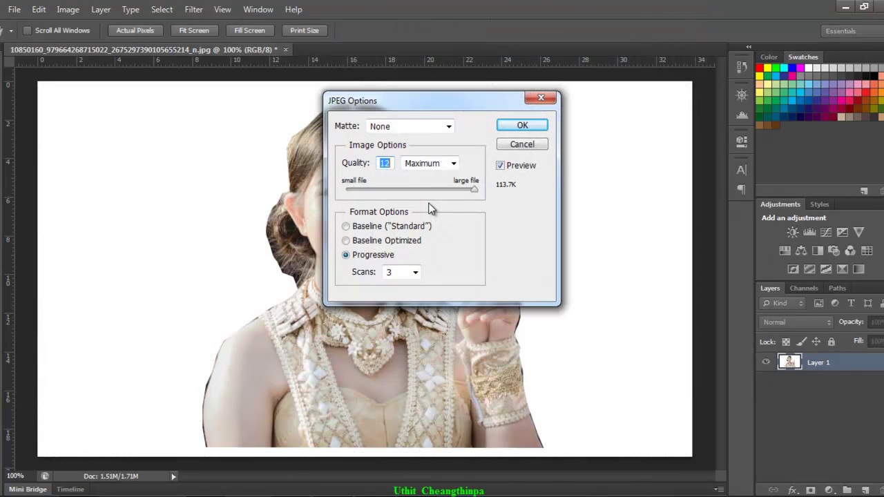
click(518, 125)
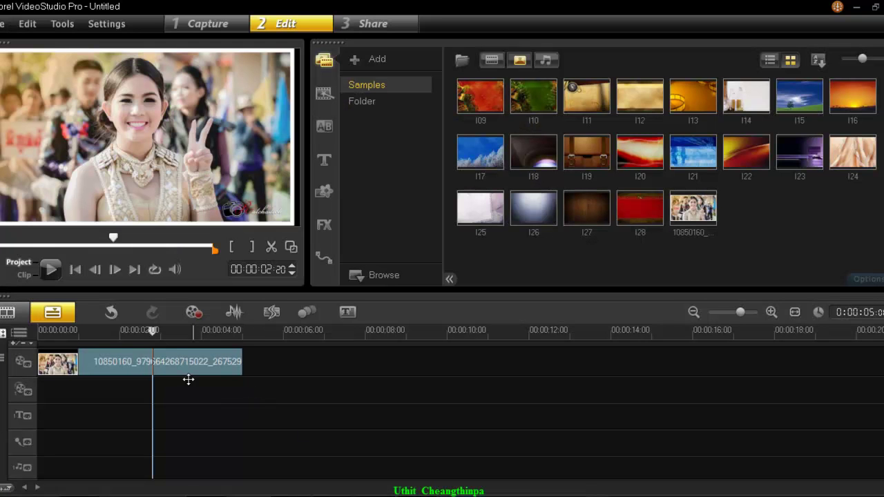
Import the white-background cutout of the woman from the Pictures folder into the photo library in VideoStudio
click(464, 61)
click(577, 281)
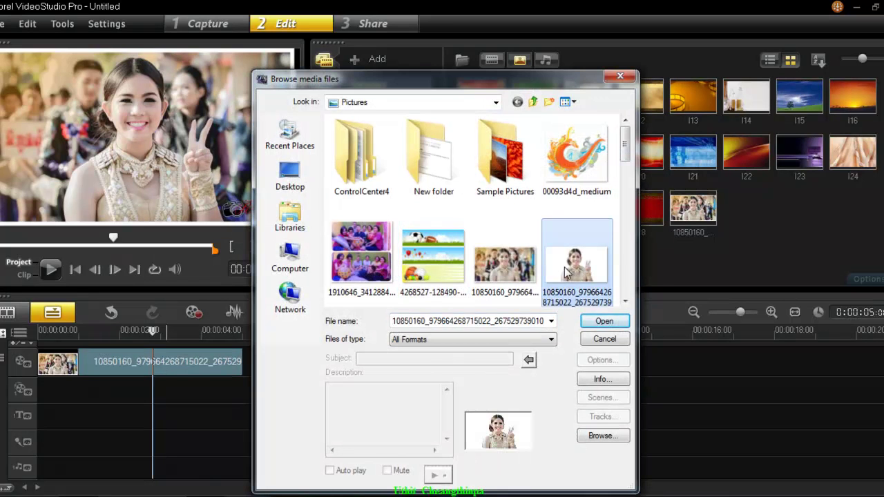
click(603, 321)
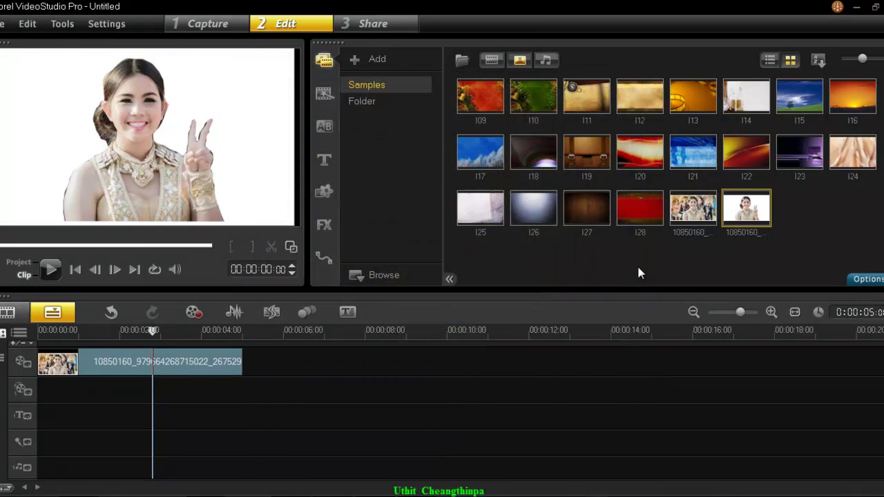
Place the cutout at the start of the overlay track and extend it to the same length as the photo clip above
drag(746, 207, 78, 401)
drag(142, 398, 74, 399)
drag(162, 395, 241, 395)
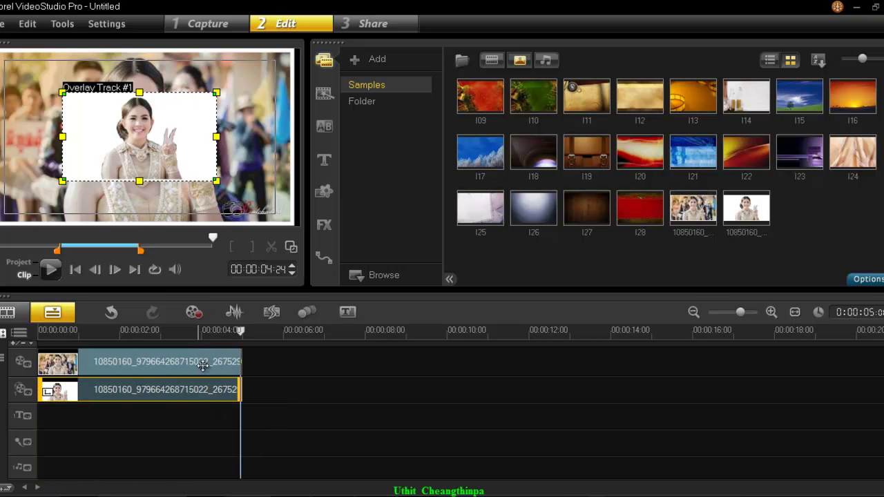
Fit the overlay cutout to the screen and scrub the timeline to preview it
right_click(136, 131)
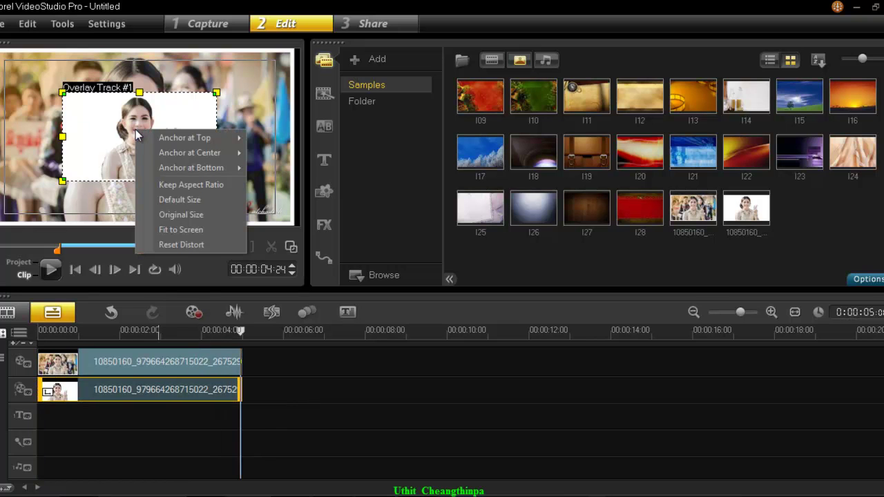
click(160, 231)
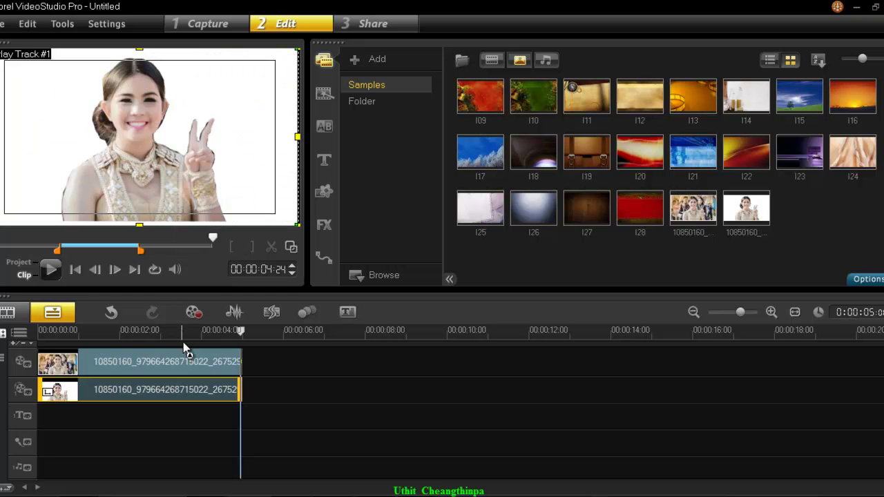
click(105, 333)
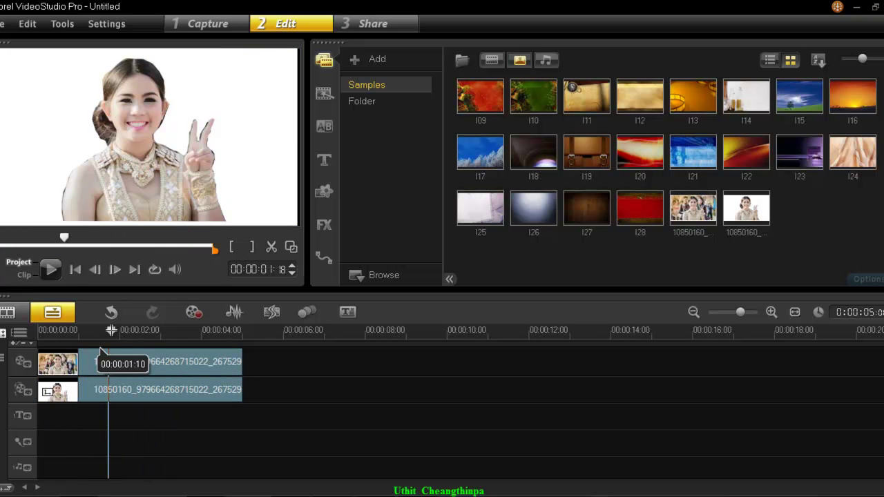
Apply overlay options of type Chroma Key to the cutout clip with white as the key color, and preview the composite
click(162, 386)
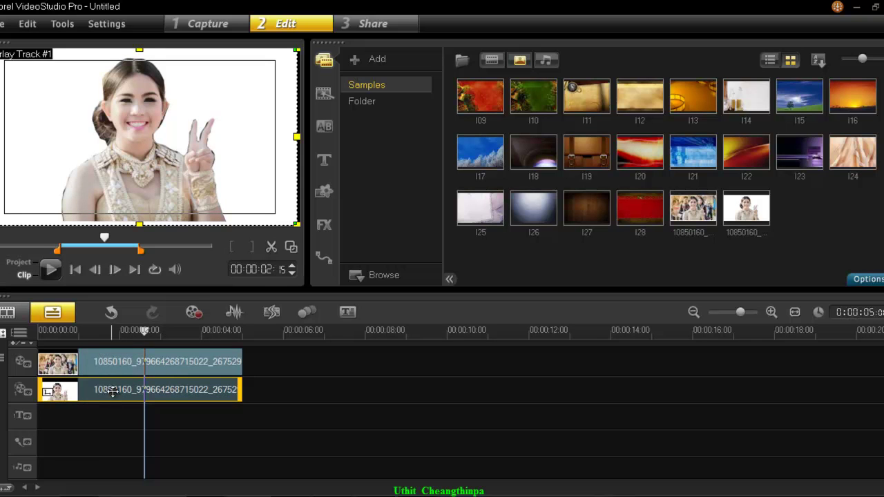
click(860, 284)
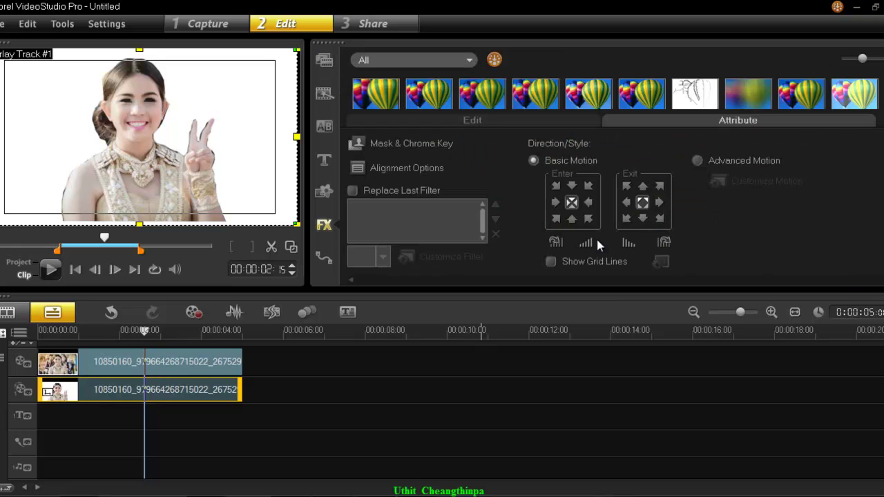
click(396, 140)
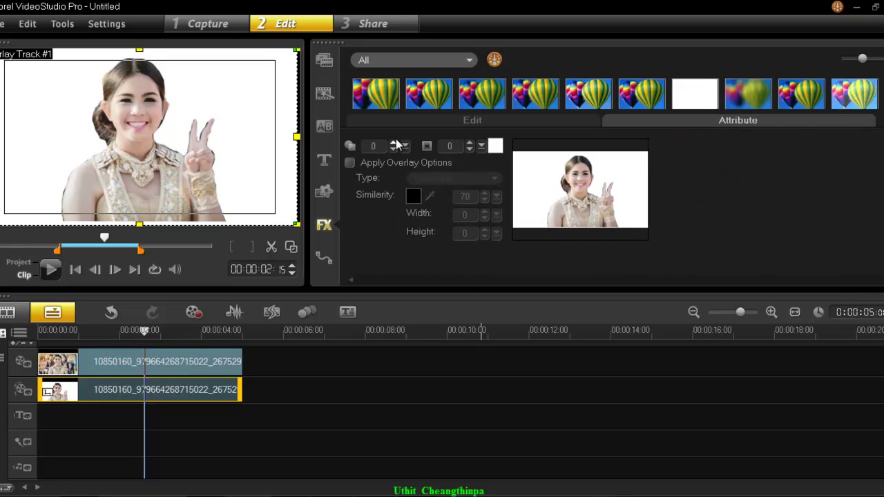
click(350, 162)
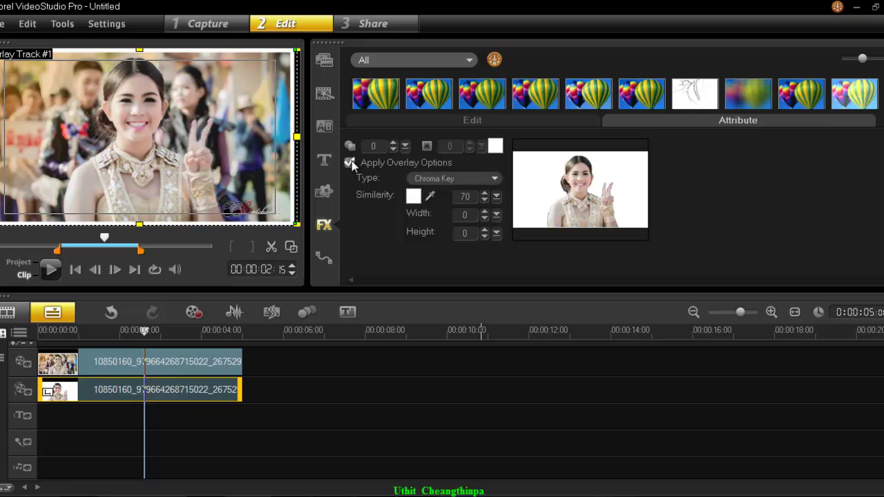
click(429, 197)
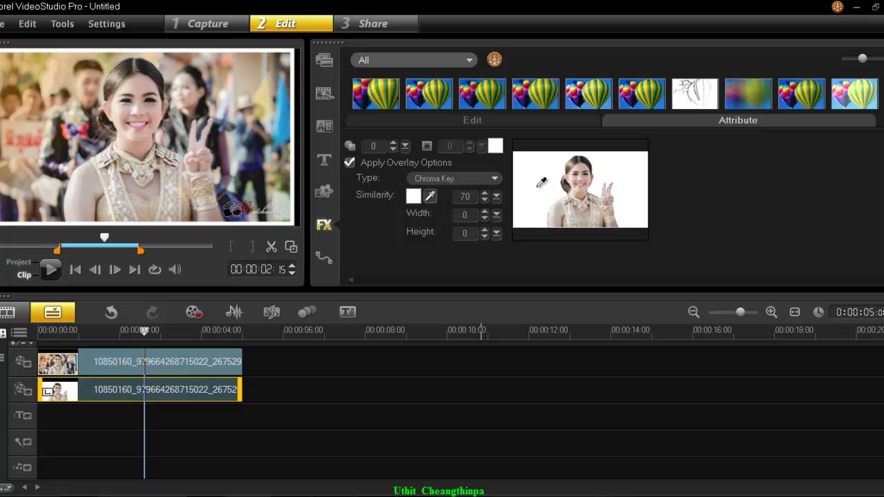
click(429, 198)
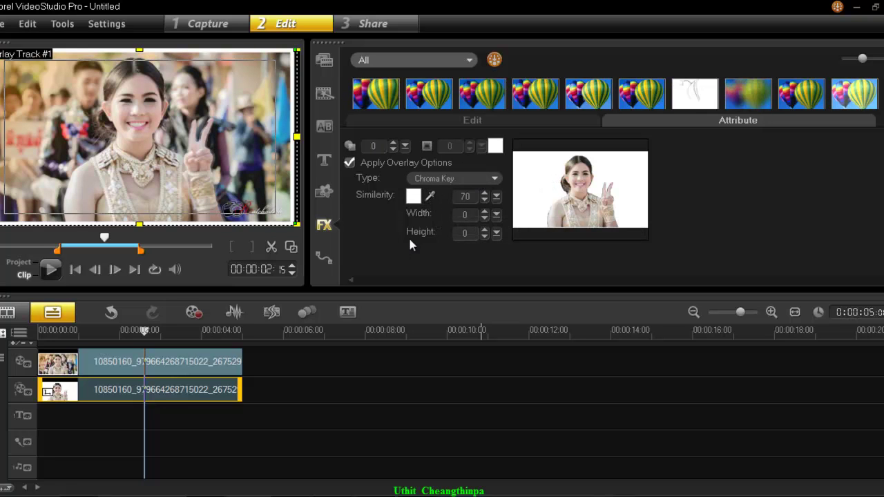
drag(121, 334, 90, 332)
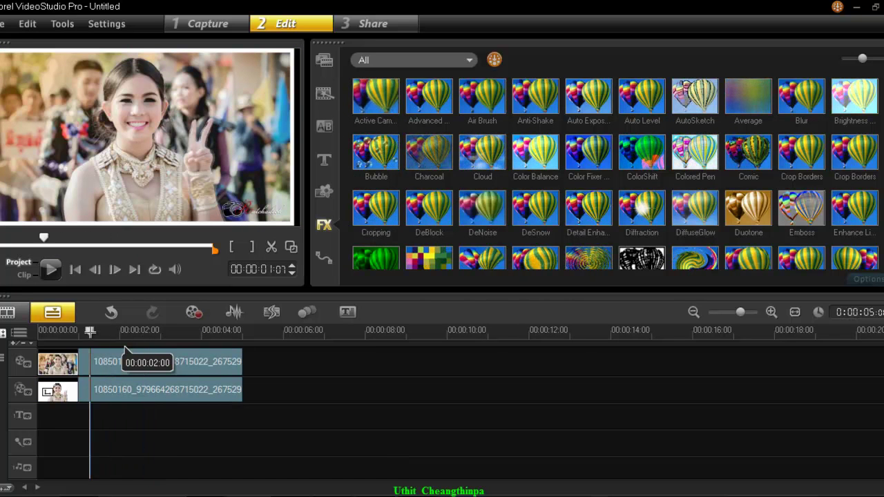
drag(162, 335, 134, 334)
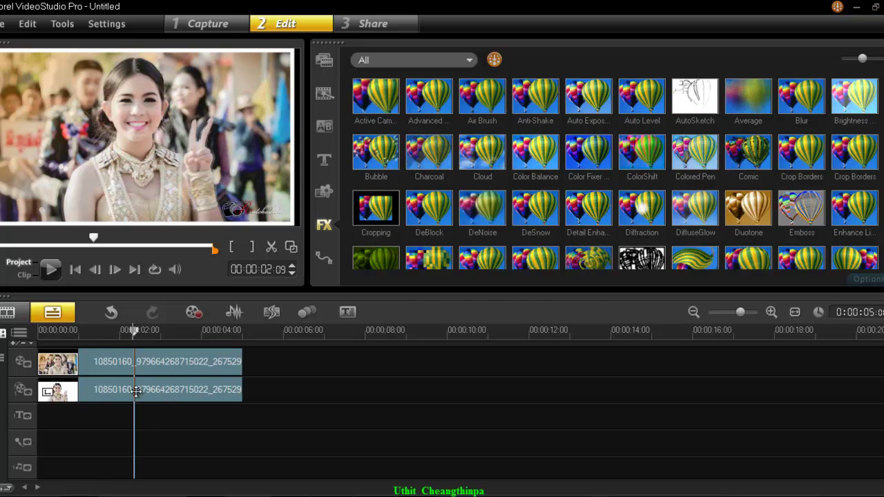
Apply the Duotone filter to the background photo on the video track and check it in the clip's attributes
click(149, 366)
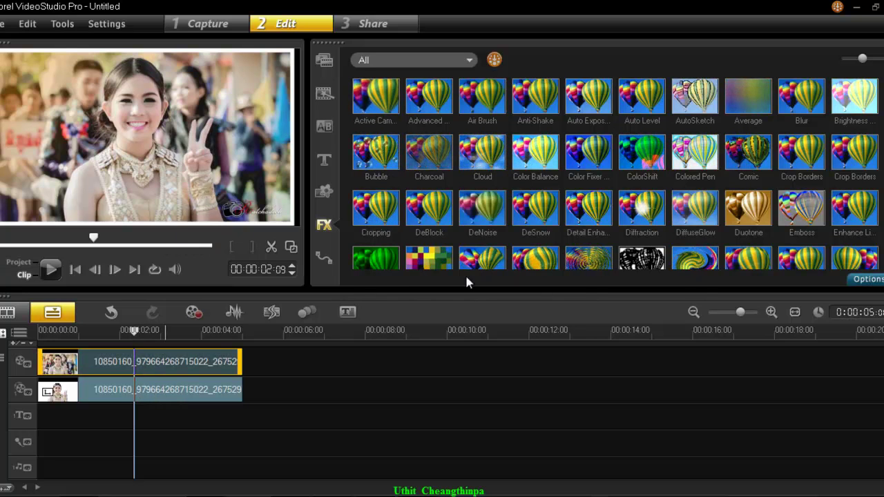
drag(749, 228, 131, 357)
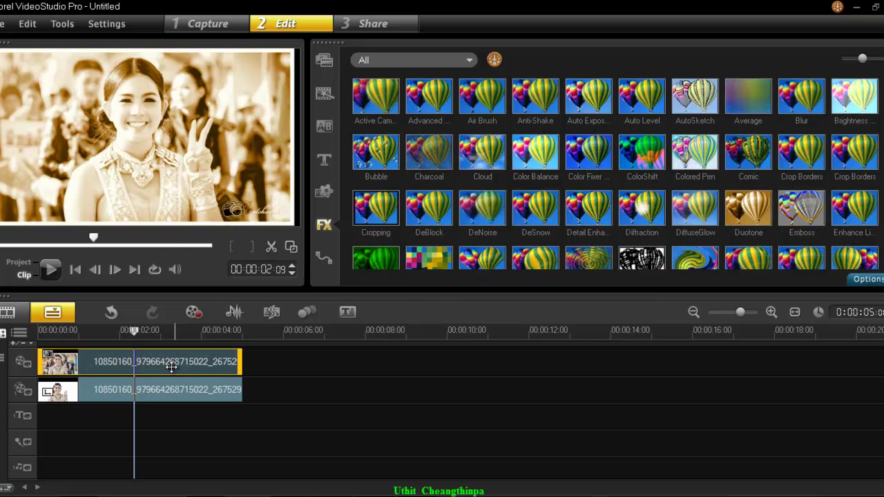
drag(171, 333, 111, 333)
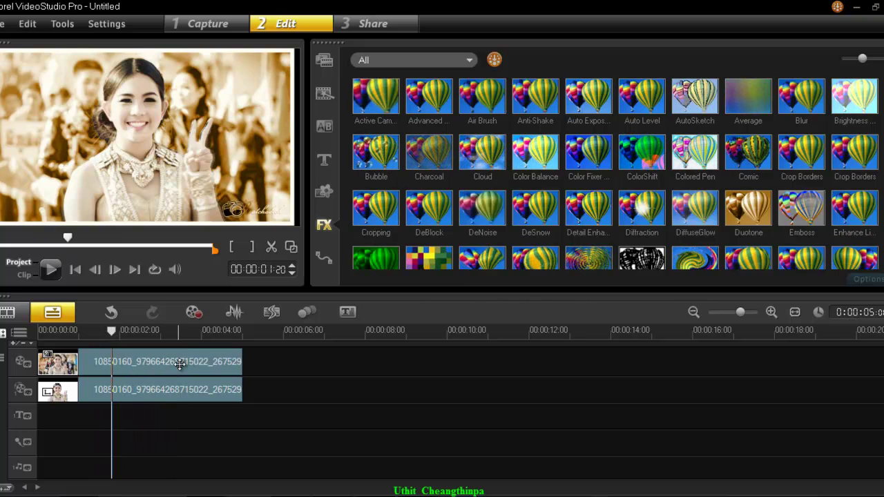
click(180, 364)
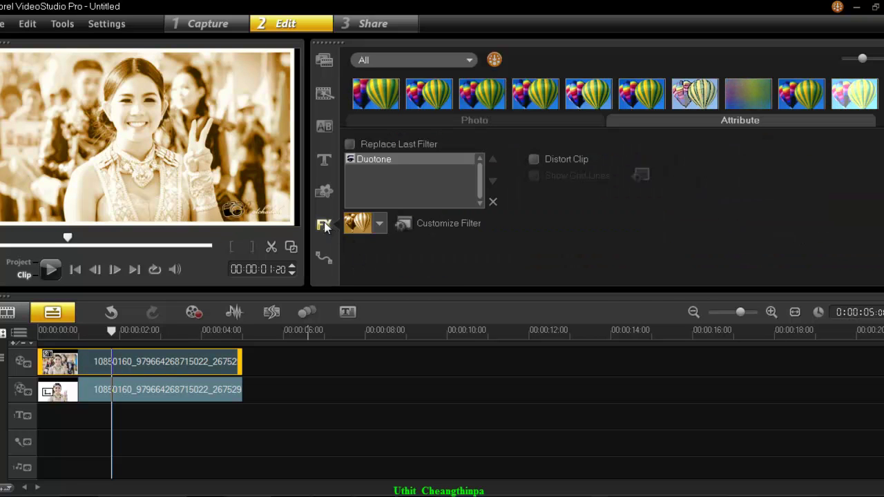
Add the Monochrome filter to the background photo on the video track and preview it behind the cutout
click(205, 389)
click(211, 360)
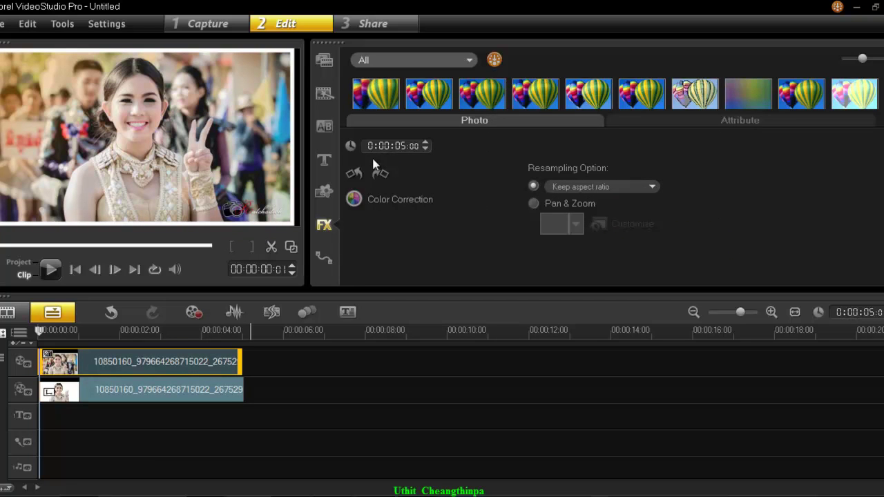
click(883, 117)
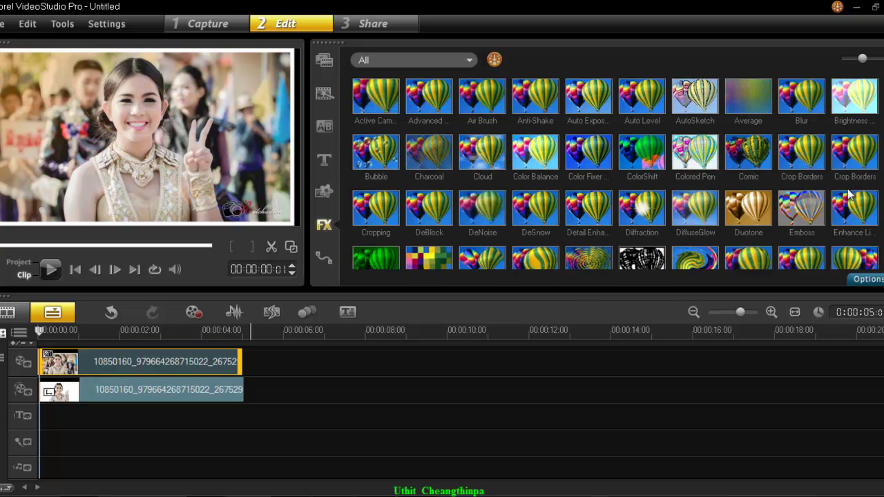
scroll(376, 208, down, 2)
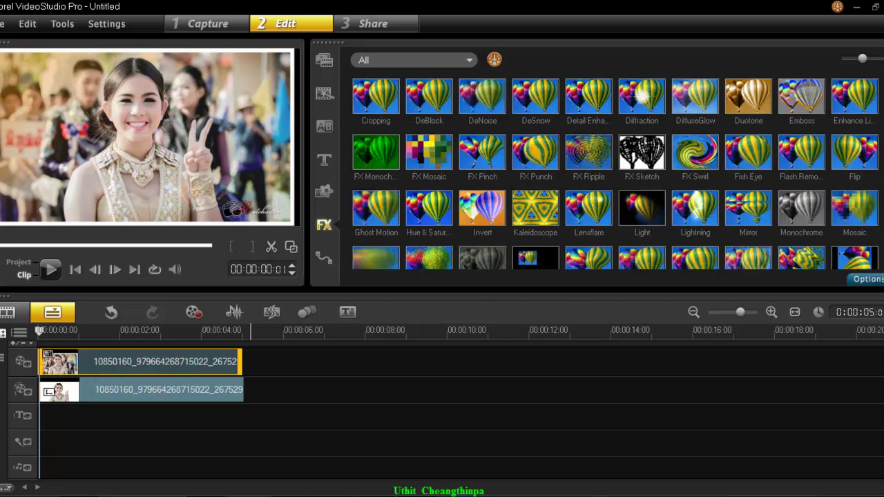
drag(806, 214, 194, 361)
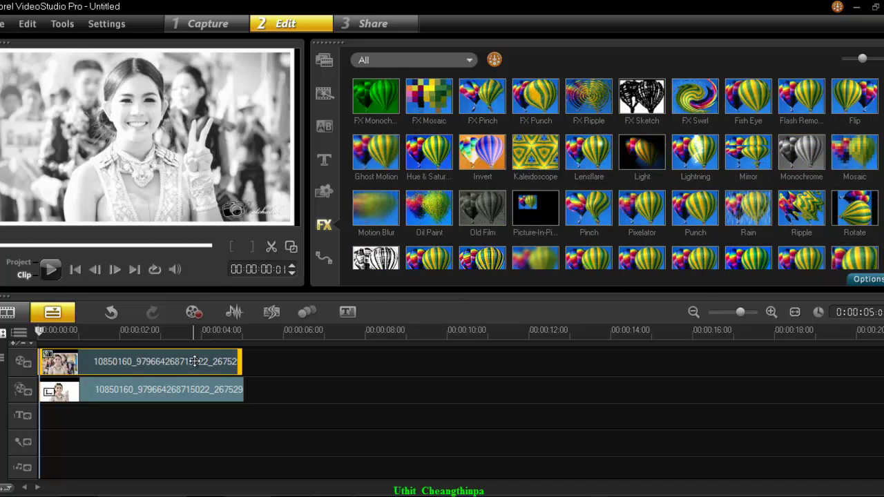
click(144, 332)
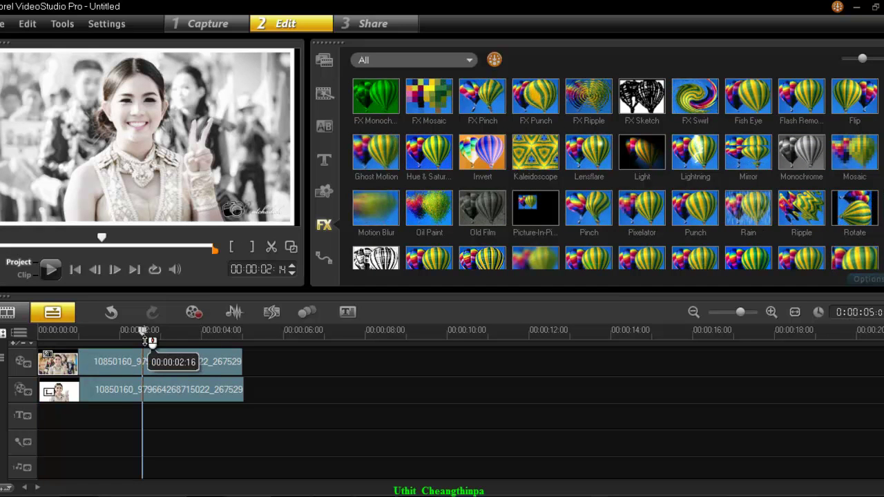
drag(150, 345, 107, 326)
drag(197, 326, 131, 323)
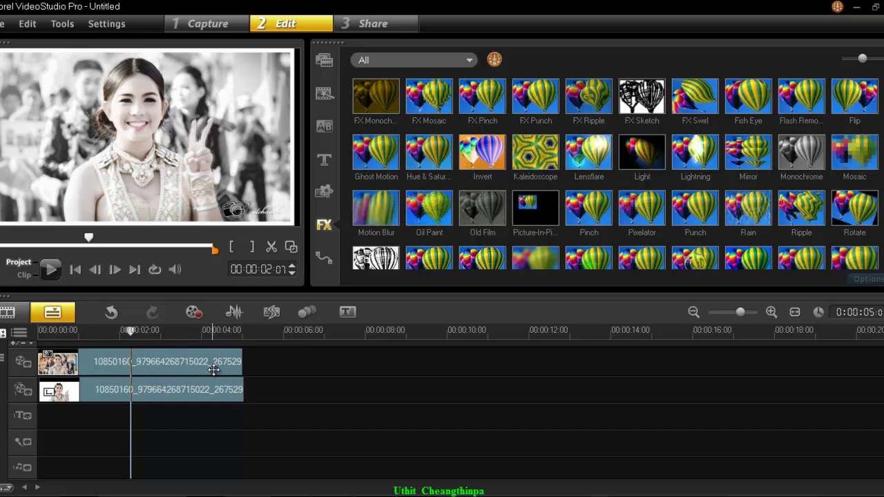
Switch the background photo on the video track to Pan & Zoom in its photo options
click(188, 397)
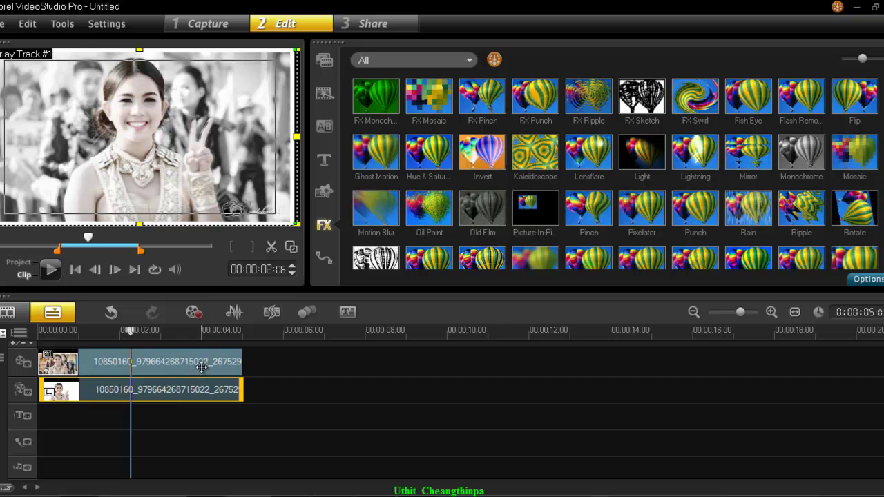
click(211, 373)
double_click(210, 365)
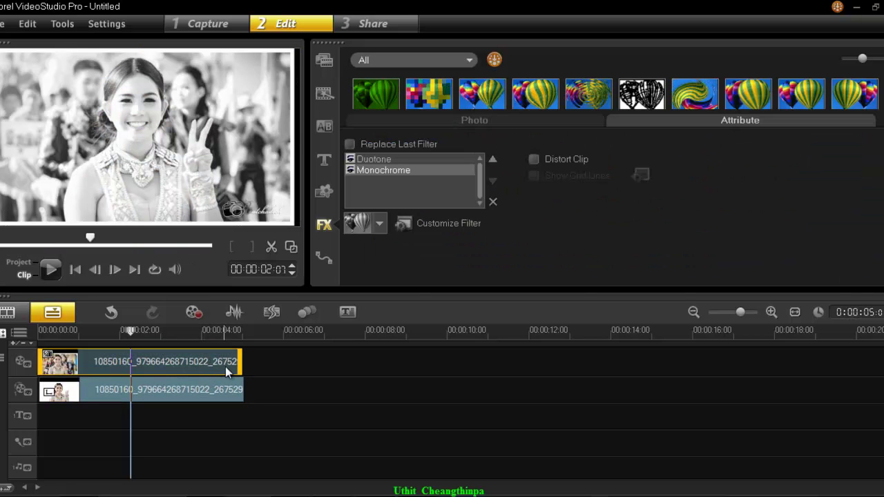
click(460, 116)
click(538, 204)
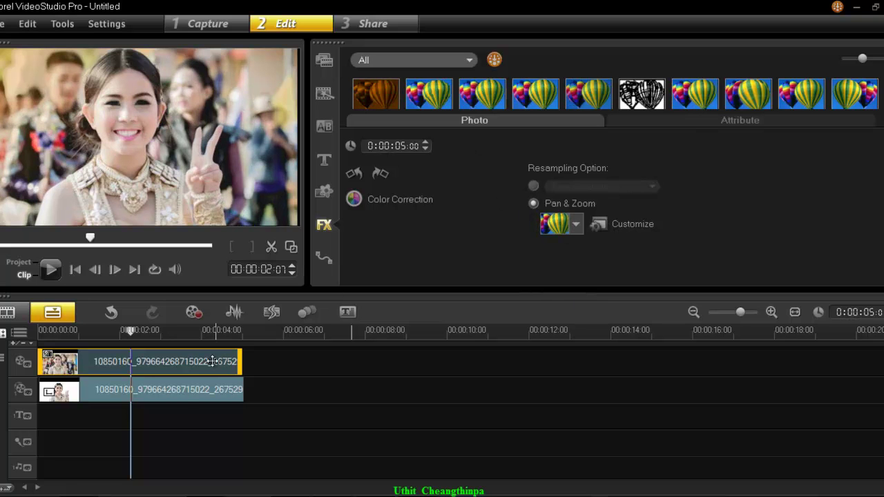
Apply Pan & Zoom to the cutout clip on the overlay track and scrub the timeline to check the combined motion
click(191, 391)
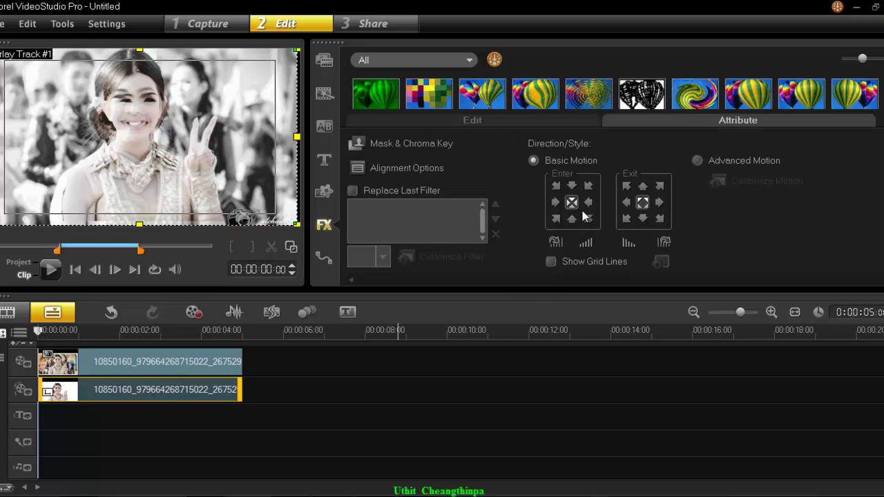
click(554, 120)
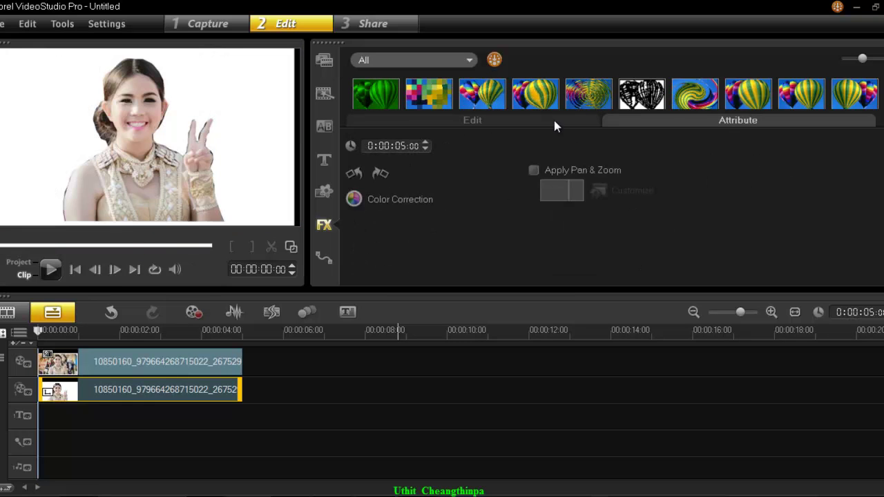
click(544, 170)
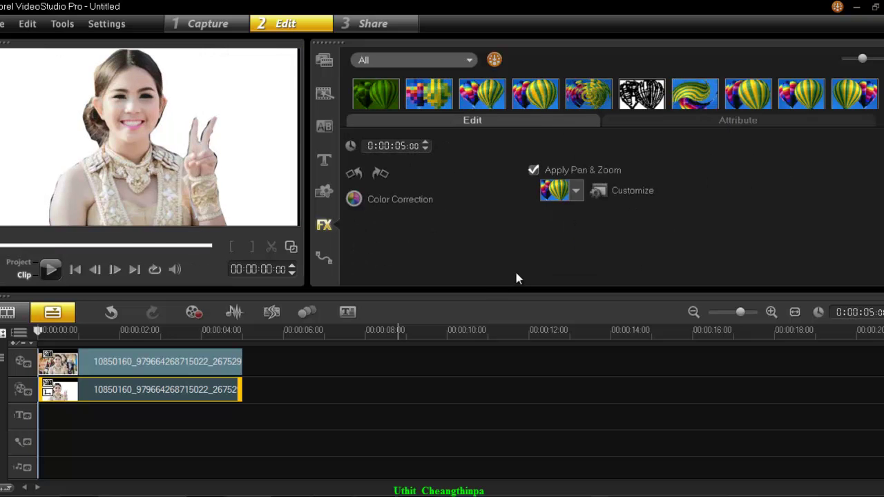
click(134, 332)
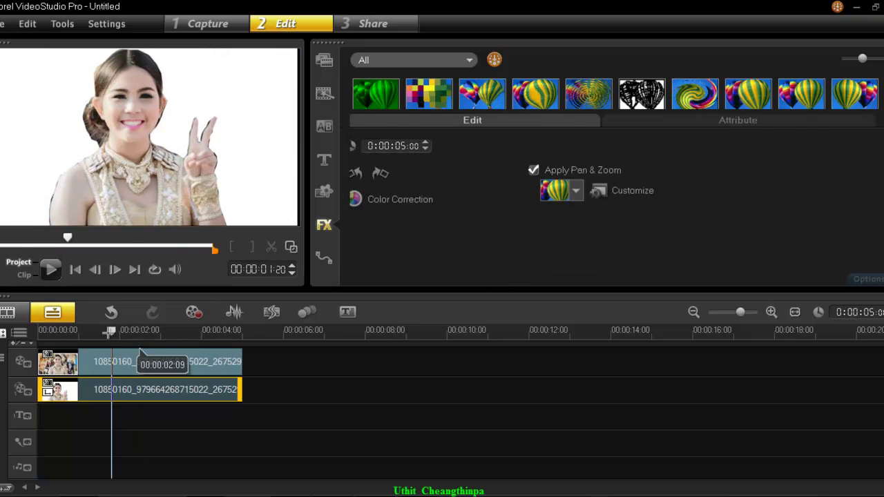
click(79, 332)
drag(80, 332, 126, 332)
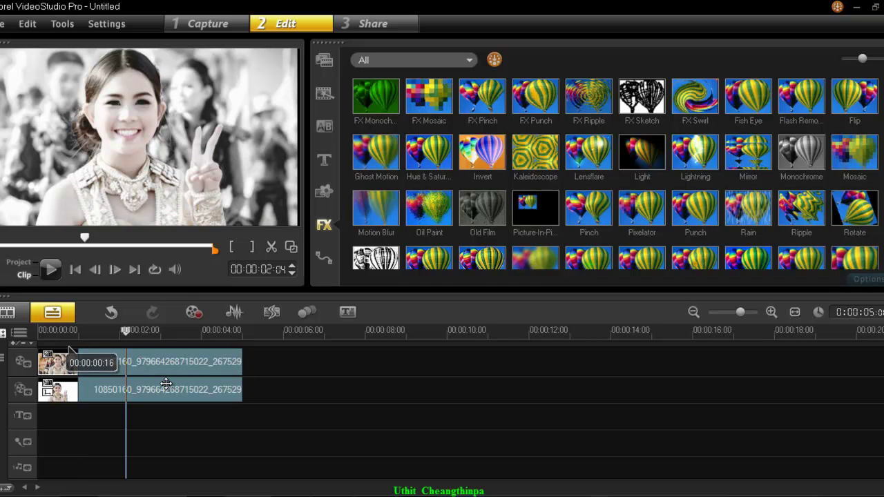
Set the overlay cutout's saturation to 30 in its color correction
double_click(167, 384)
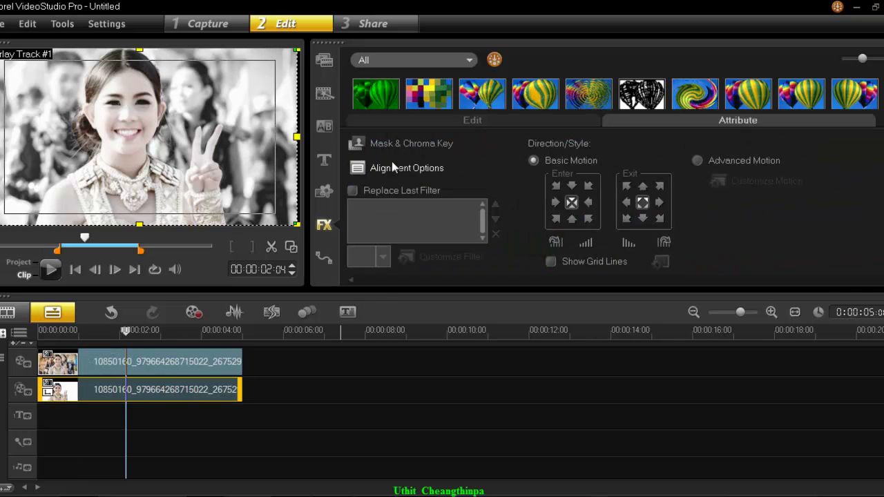
click(473, 131)
click(398, 204)
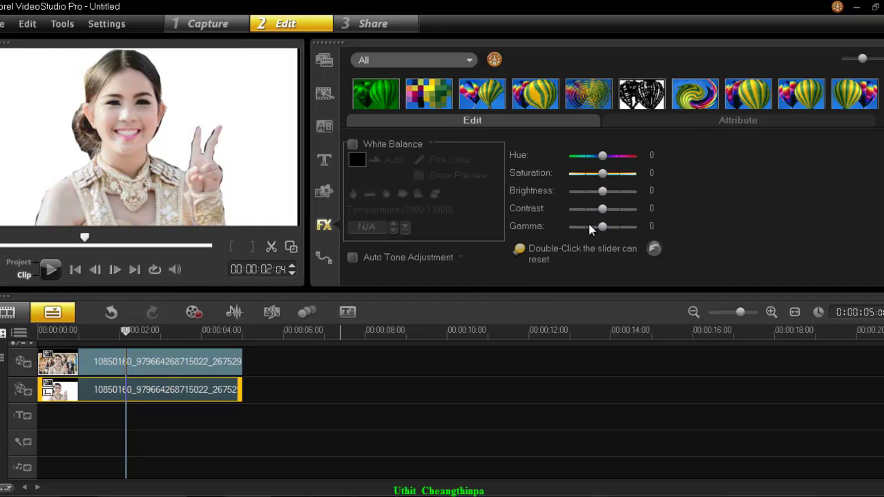
drag(603, 174, 610, 174)
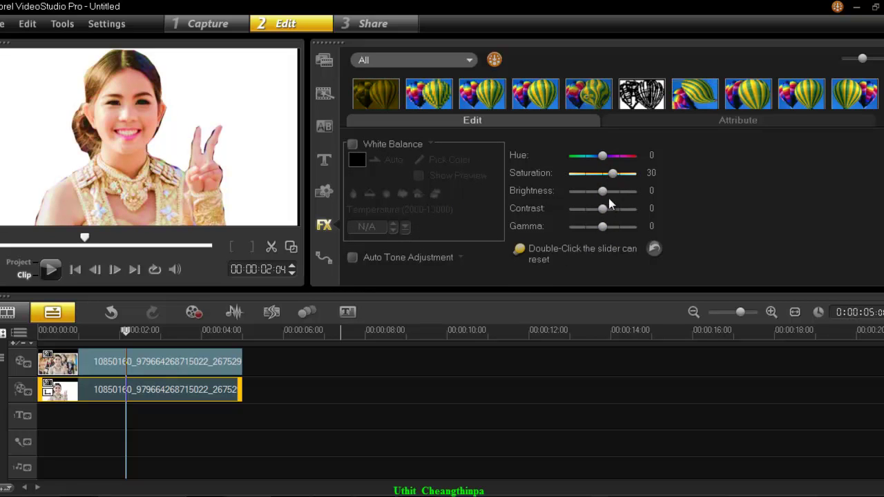
Set the overlay cutout's saturation to 34, brightness to 10, contrast to 12 and gamma to 10, and scrub the timeline to check the composite
drag(610, 195, 605, 193)
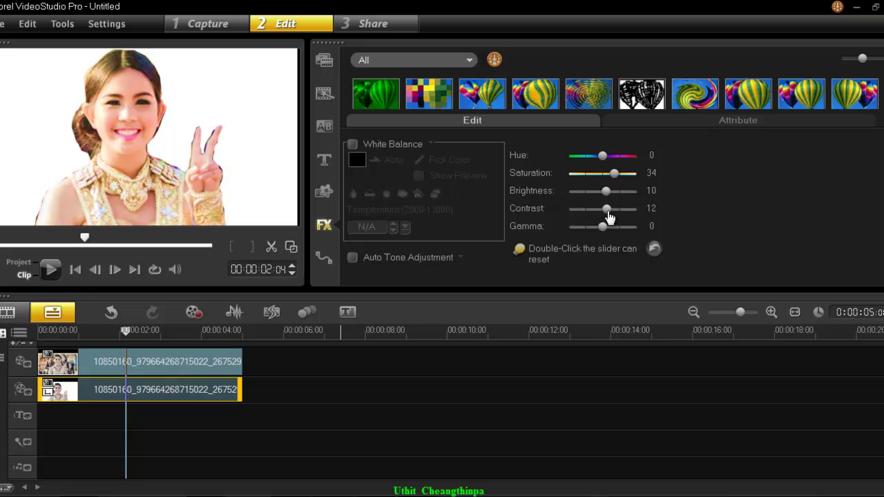
drag(604, 230, 606, 232)
click(155, 332)
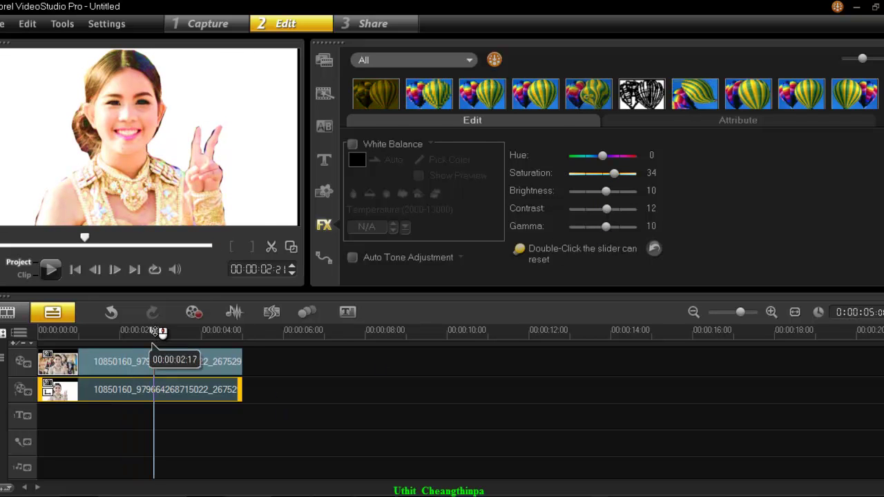
drag(154, 332, 135, 333)
click(167, 330)
click(141, 330)
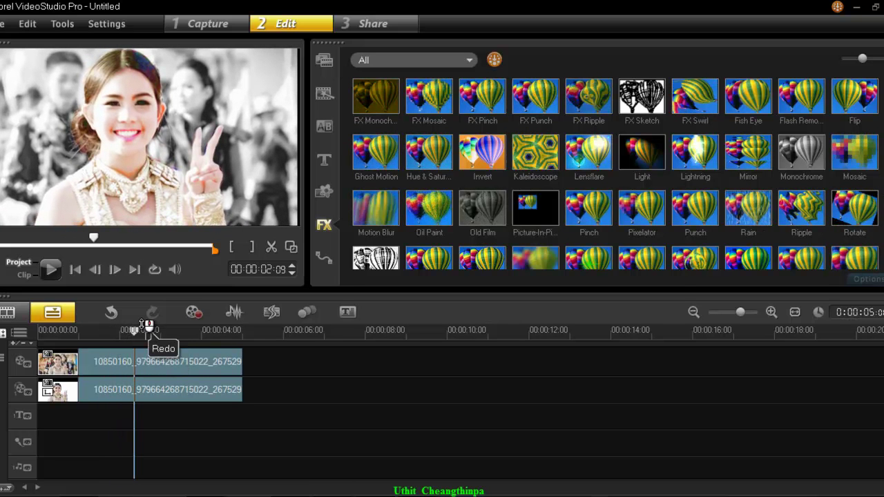
Try shifting the overlay cutout slightly to the left over the background photo, and undo the move after checking it on the timeline
click(159, 389)
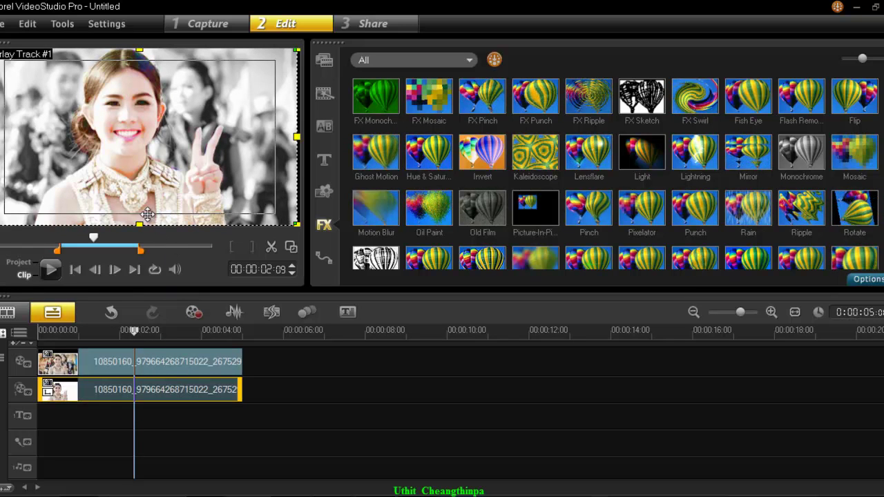
drag(118, 157, 110, 156)
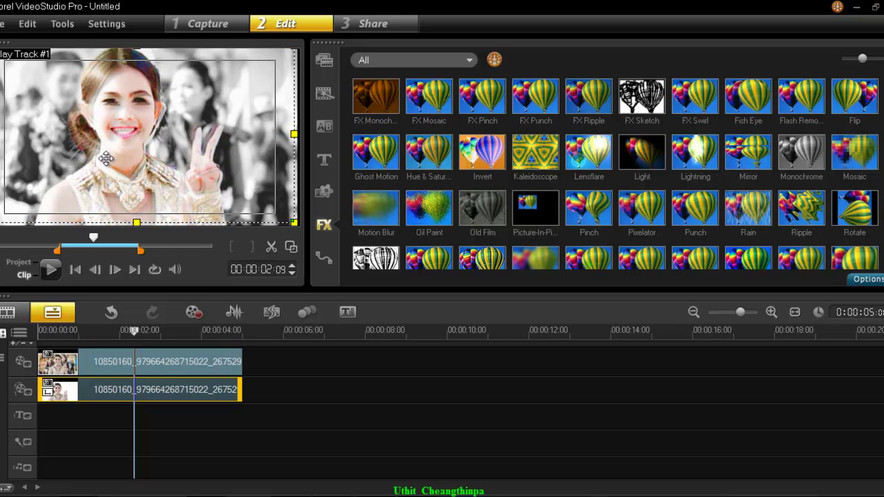
click(190, 335)
drag(188, 334, 158, 332)
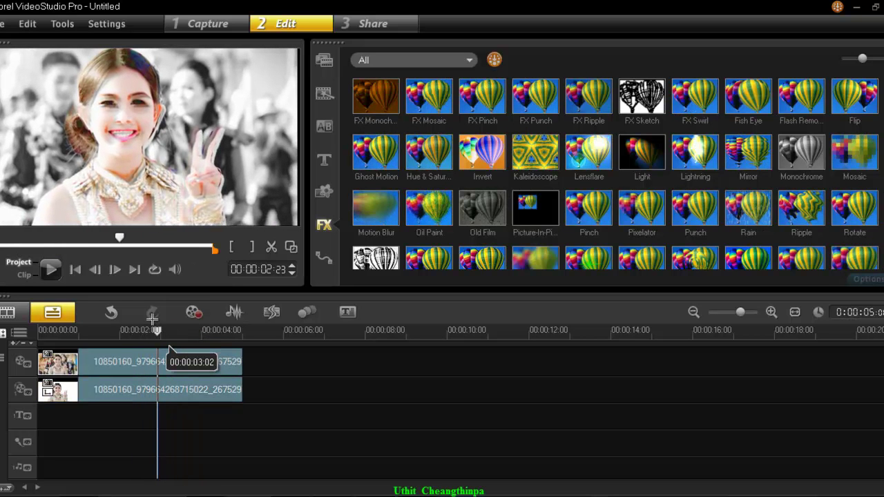
click(127, 322)
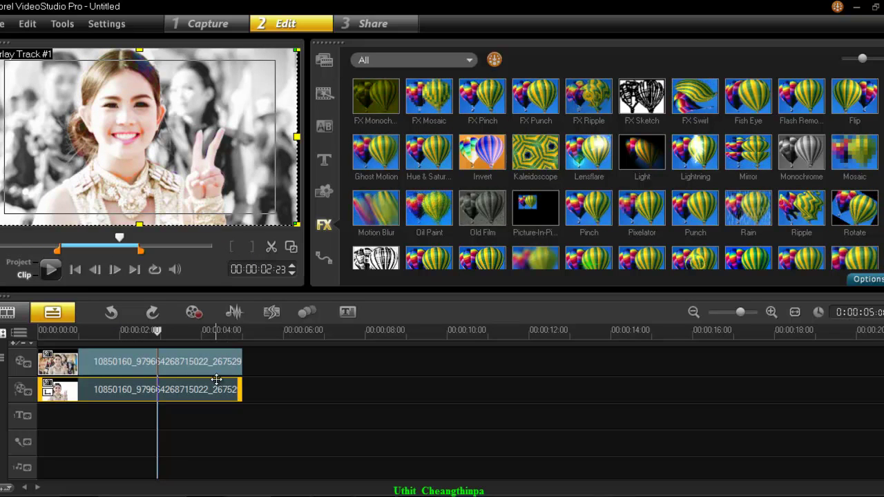
click(183, 331)
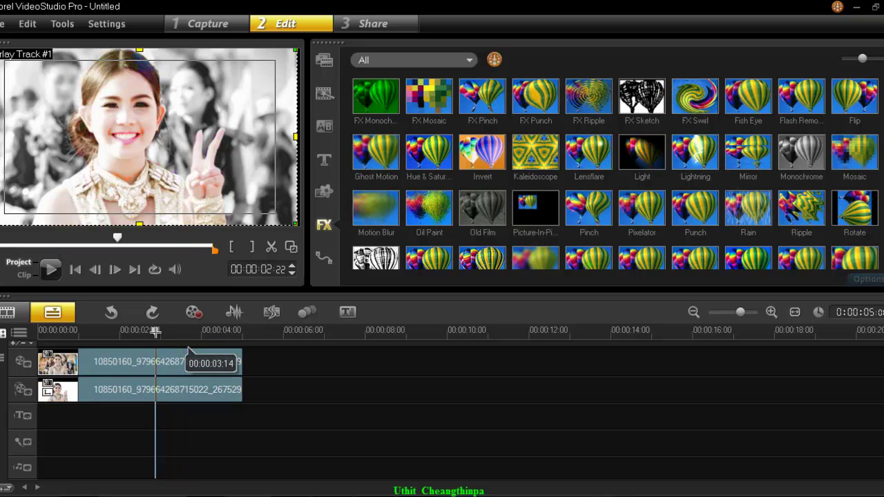